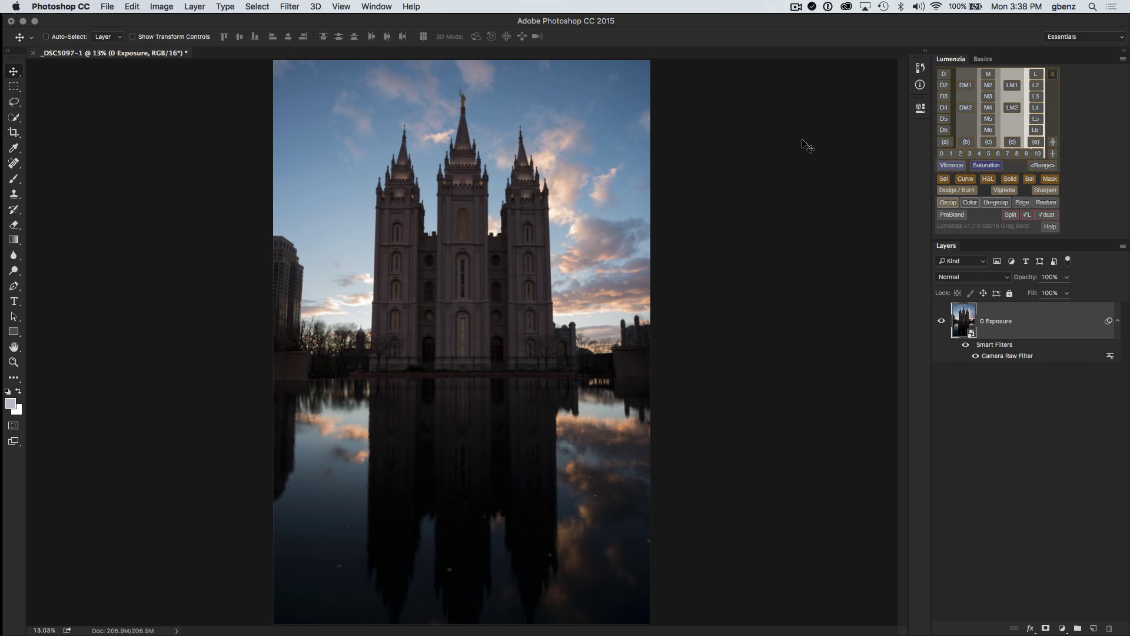
Show Lumenzia's Basics actions, then return to the full Lumenzia panel.
{"action": "left_click", "coordinate": [987, 60]}
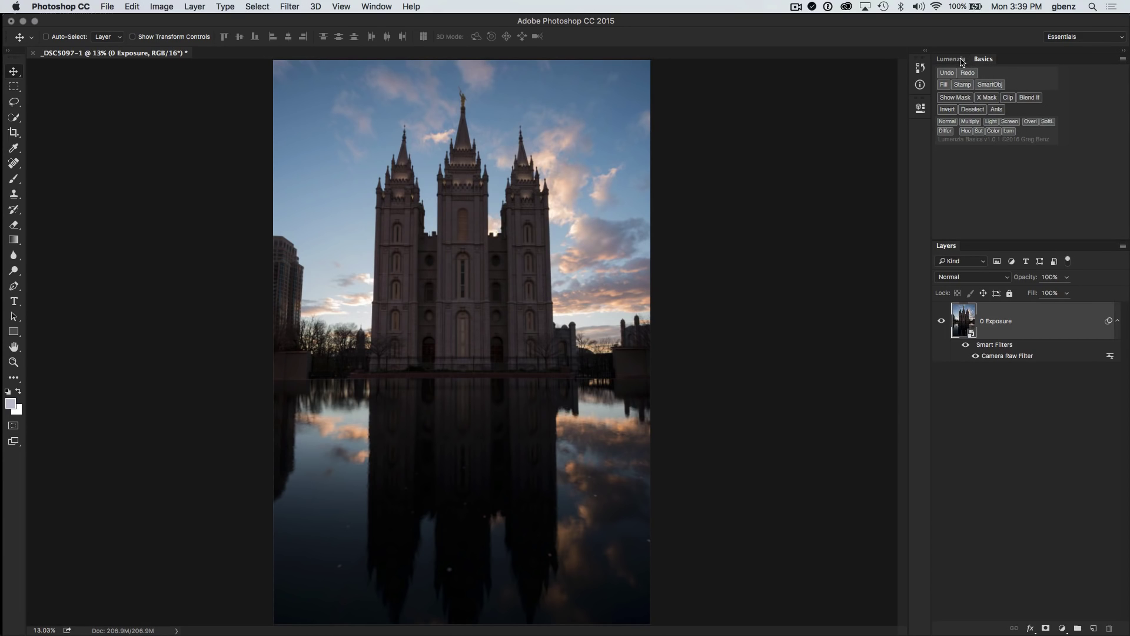
{"action": "left_click", "coordinate": [961, 62]}
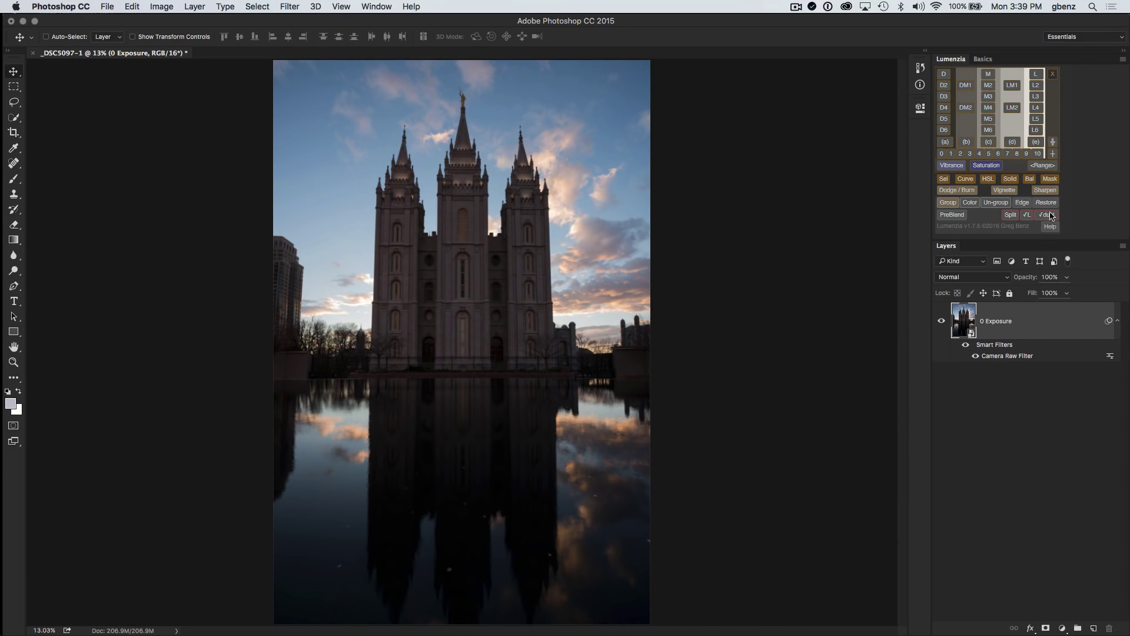
PreBlend only a +1 exposure, with -1 unchecked, into an Exposures group above 0 Exposure.
{"action": "left_click", "coordinate": [954, 215]}
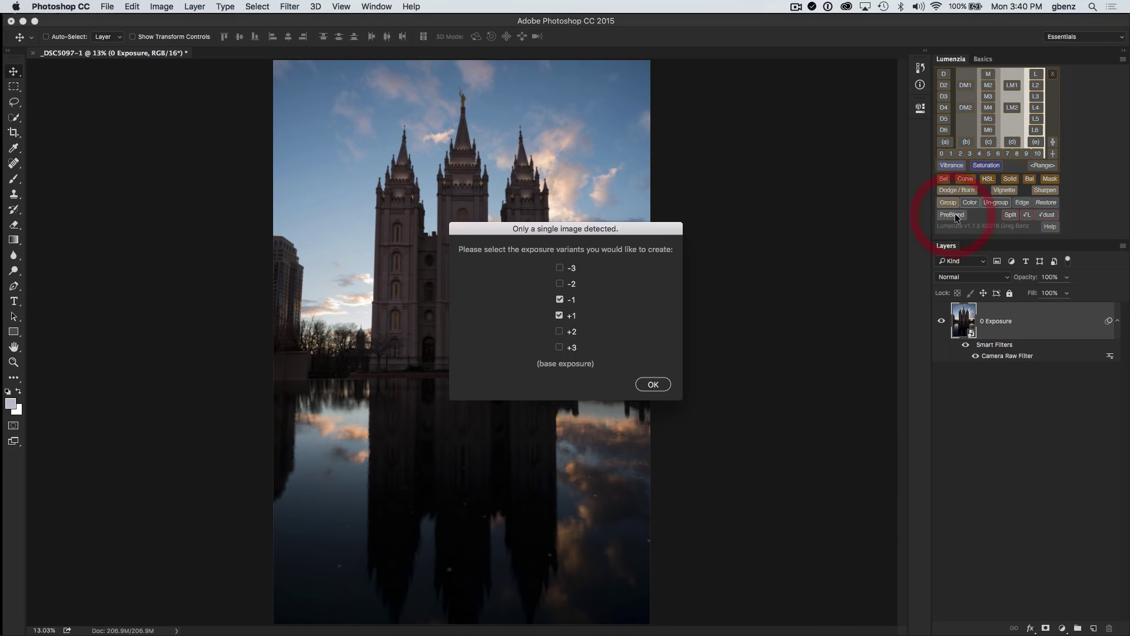
{"action": "left_click_drag", "start_coordinate": [597, 230], "coordinate": [805, 255]}
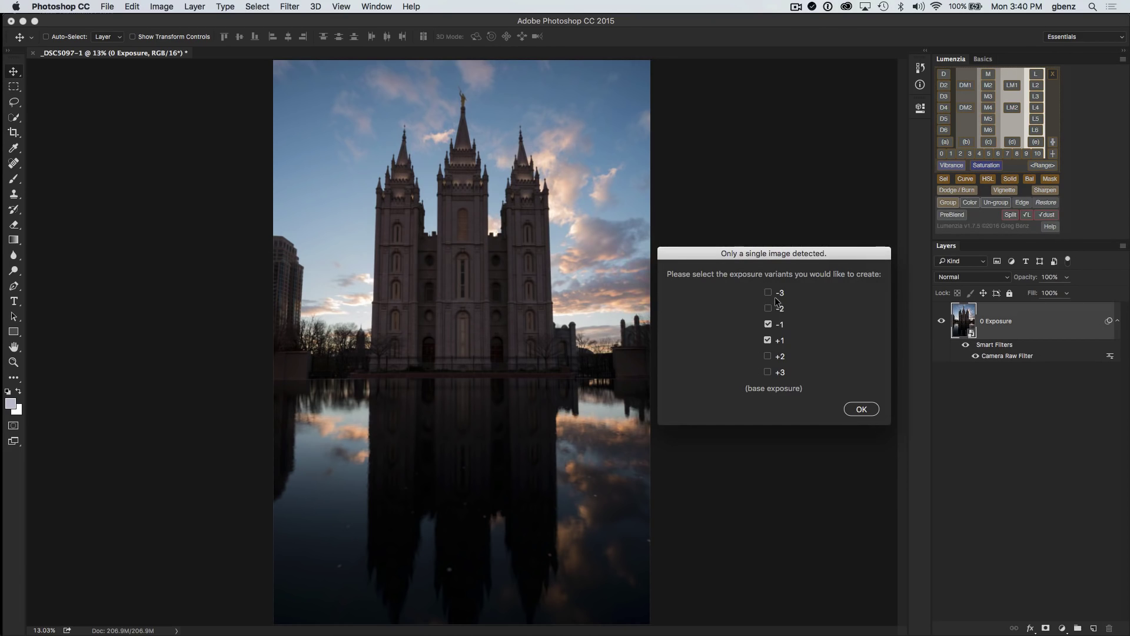
{"action": "left_click", "coordinate": [768, 323]}
{"action": "left_click", "coordinate": [862, 409]}
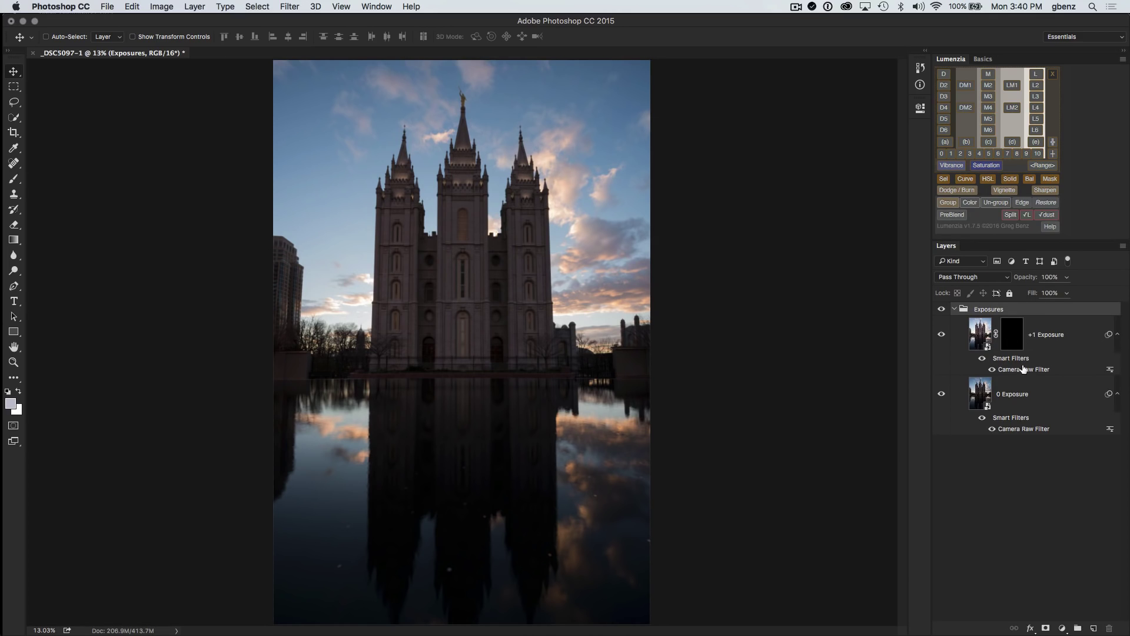
Collapse and re-expand the Exposures group, then select the 0 Exposure and +1 Exposure layers.
{"action": "left_click", "coordinate": [954, 309]}
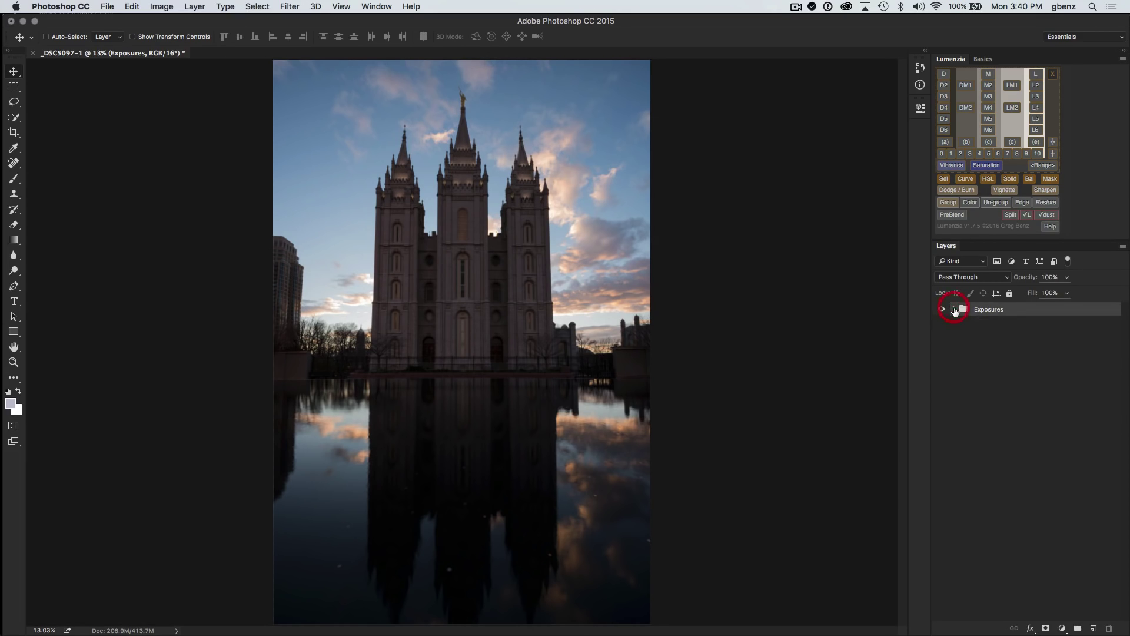
{"action": "left_click", "coordinate": [954, 309]}
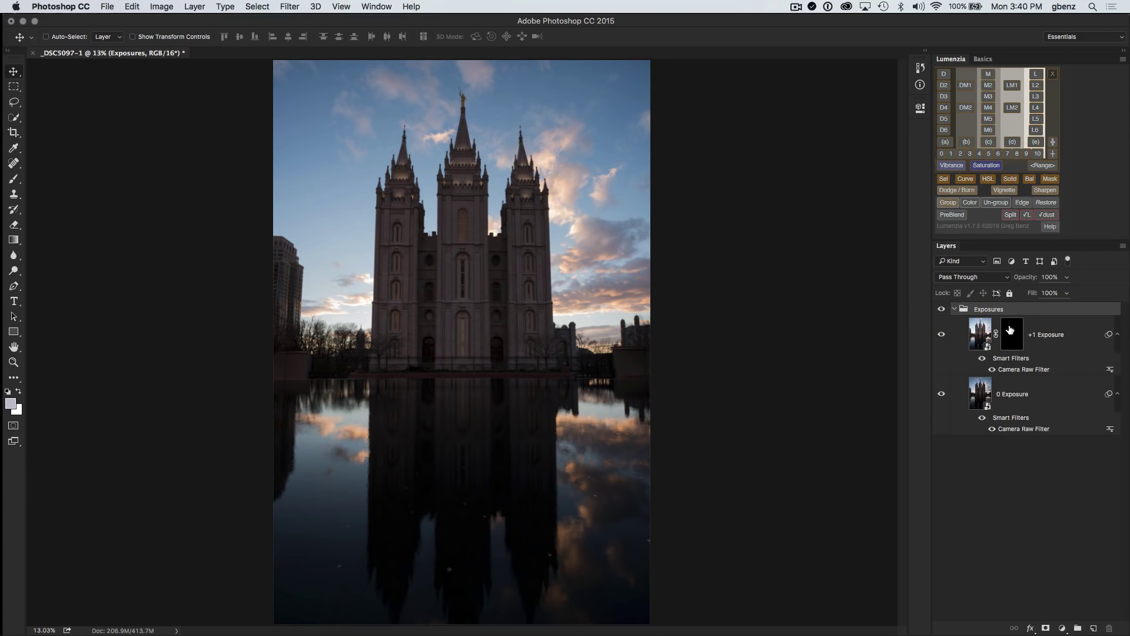
{"action": "left_click", "coordinate": [1009, 395]}
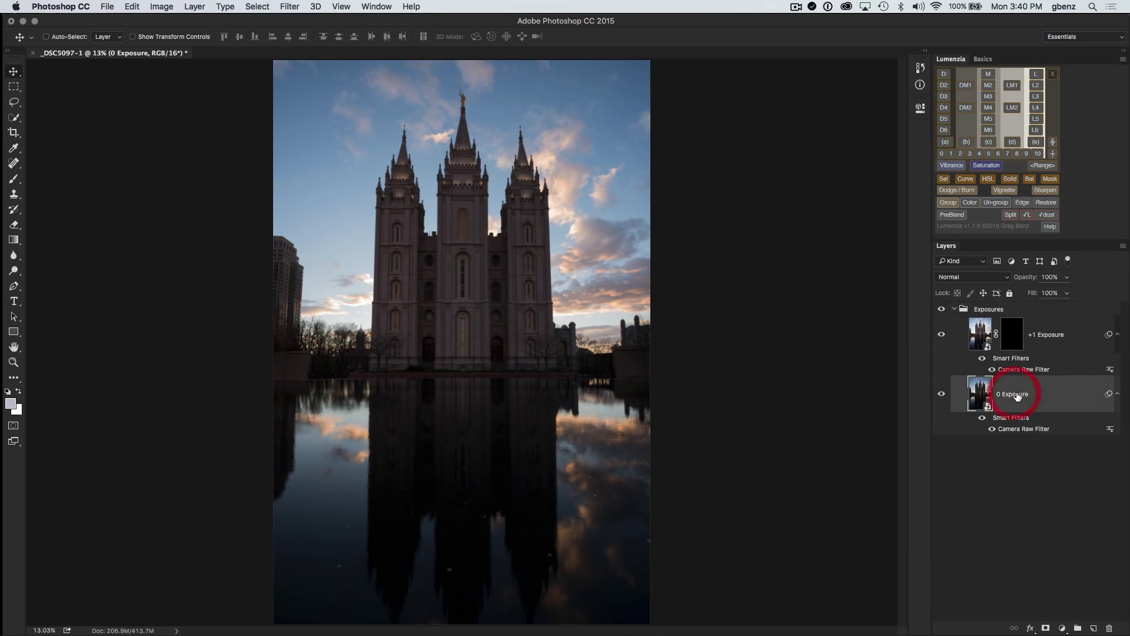
{"action": "left_click", "coordinate": [1047, 341]}
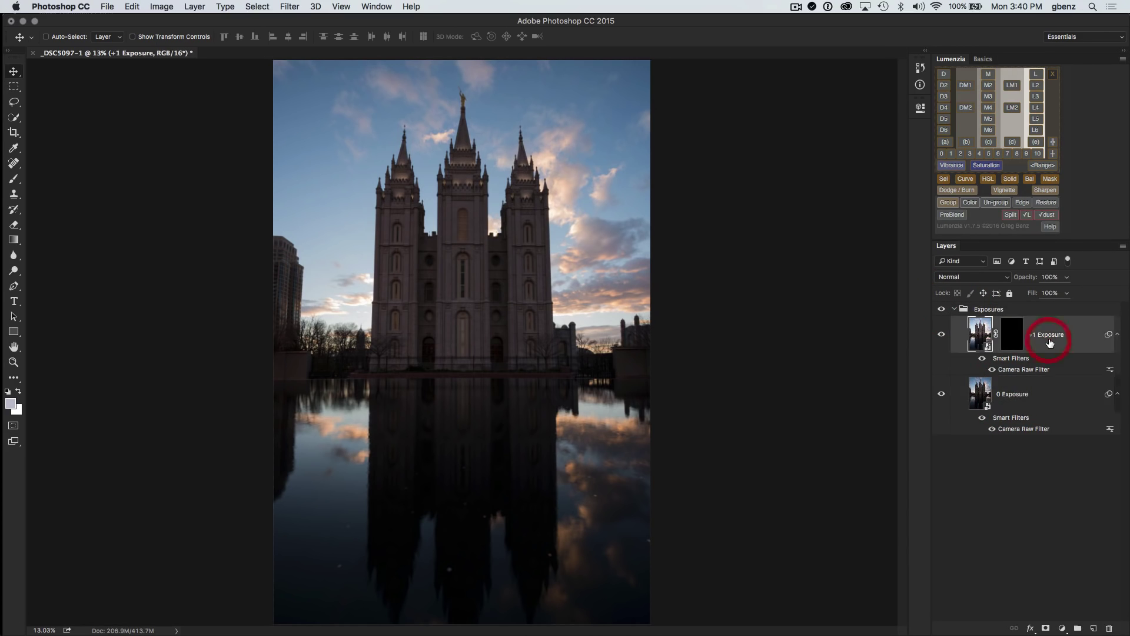
Compare the +1 Exposure layer with its mask disabled and hidden, then restore both.
{"action": "left_click", "coordinate": [1014, 339], "text": "shift"}
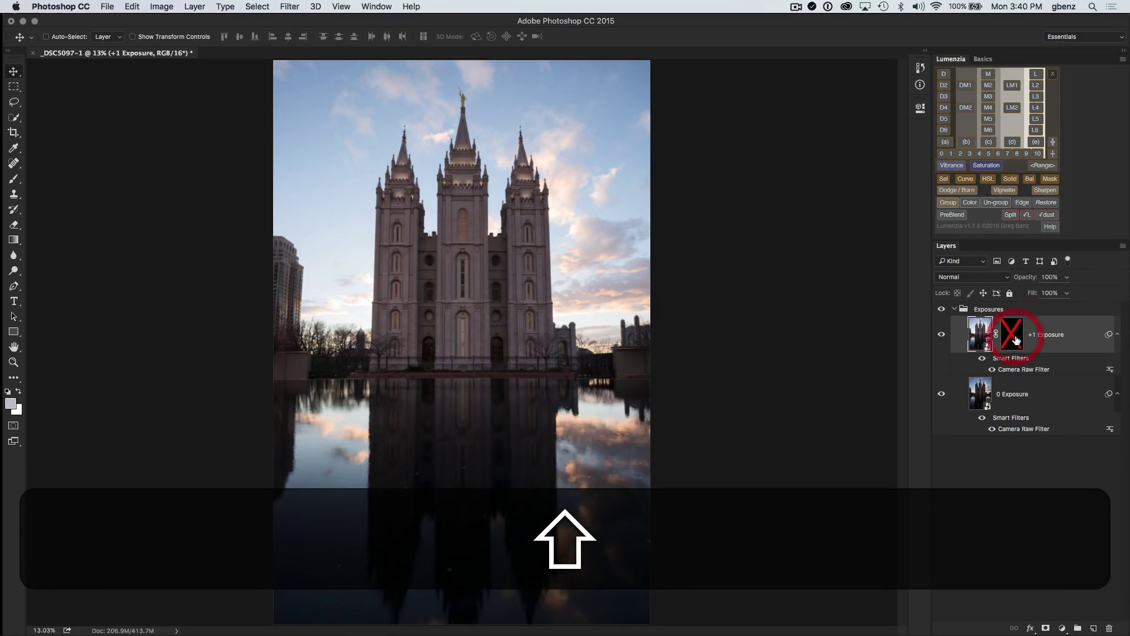
{"action": "left_click", "coordinate": [941, 334]}
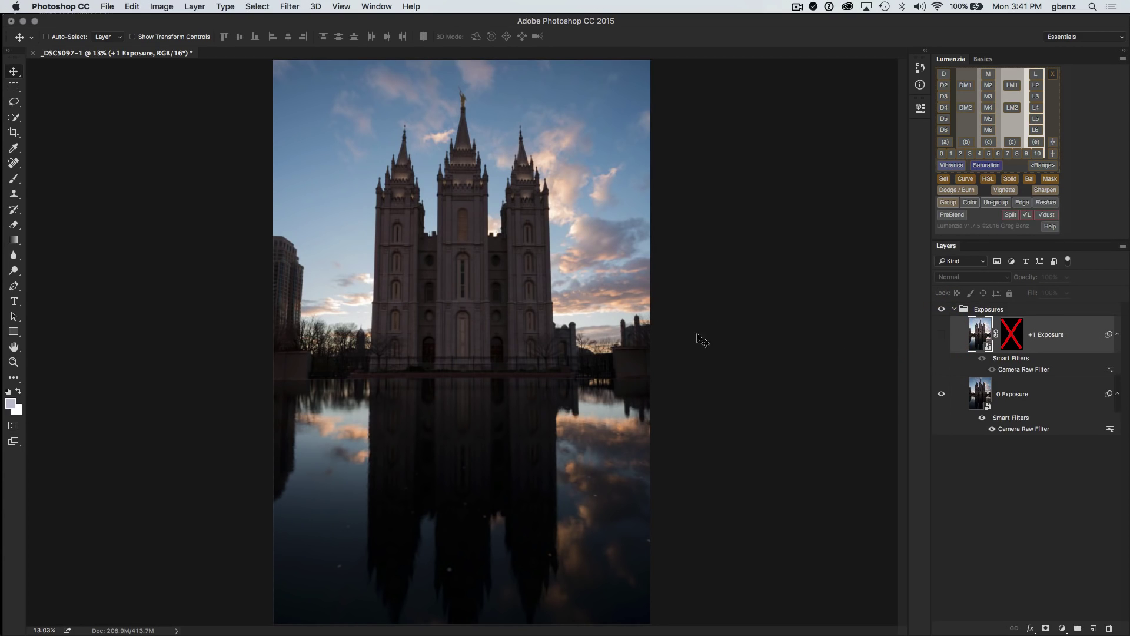
{"action": "left_click", "coordinate": [942, 334]}
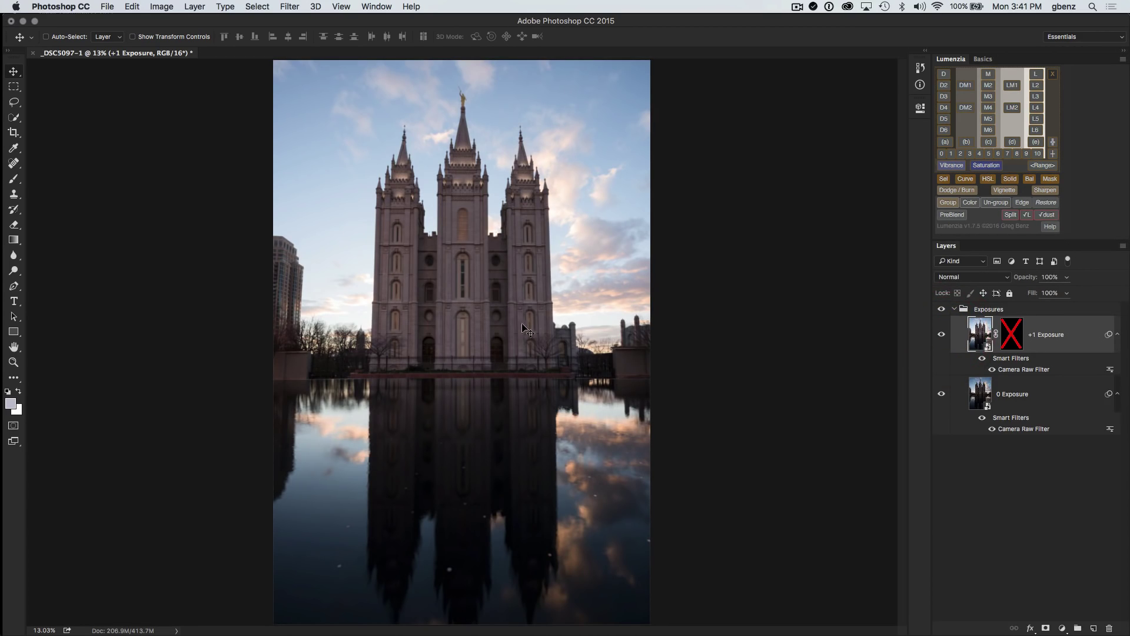
{"action": "left_click", "coordinate": [1011, 337], "text": "shift"}
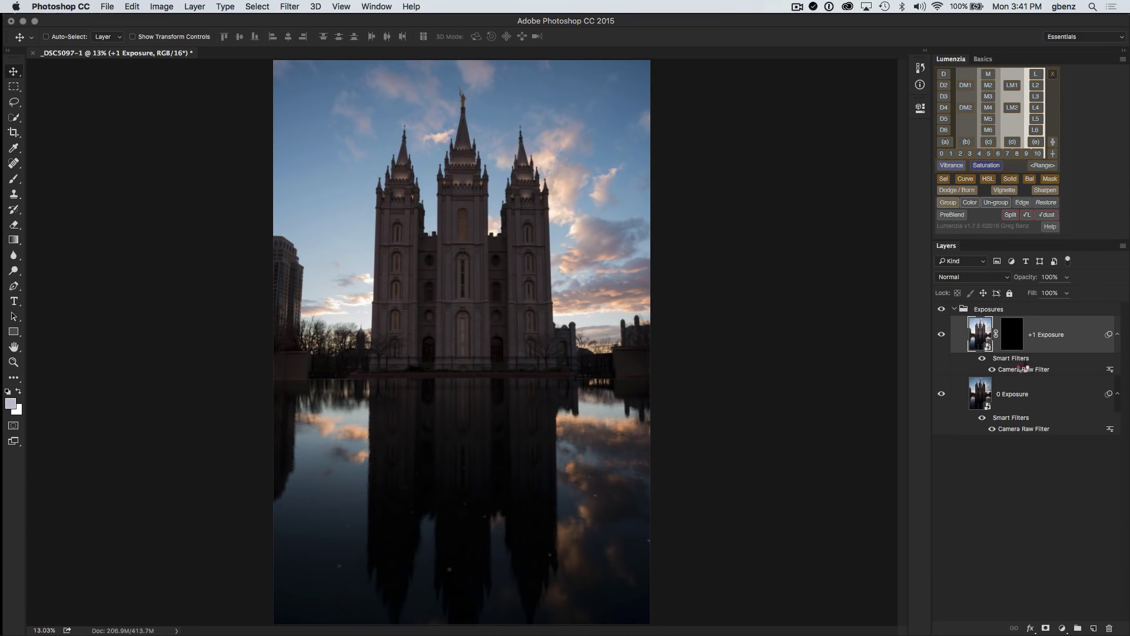
Open the +1 layer's Camera Raw filter, preview -0.55 exposure, and cancel without changes.
{"action": "double_click", "coordinate": [1026, 368]}
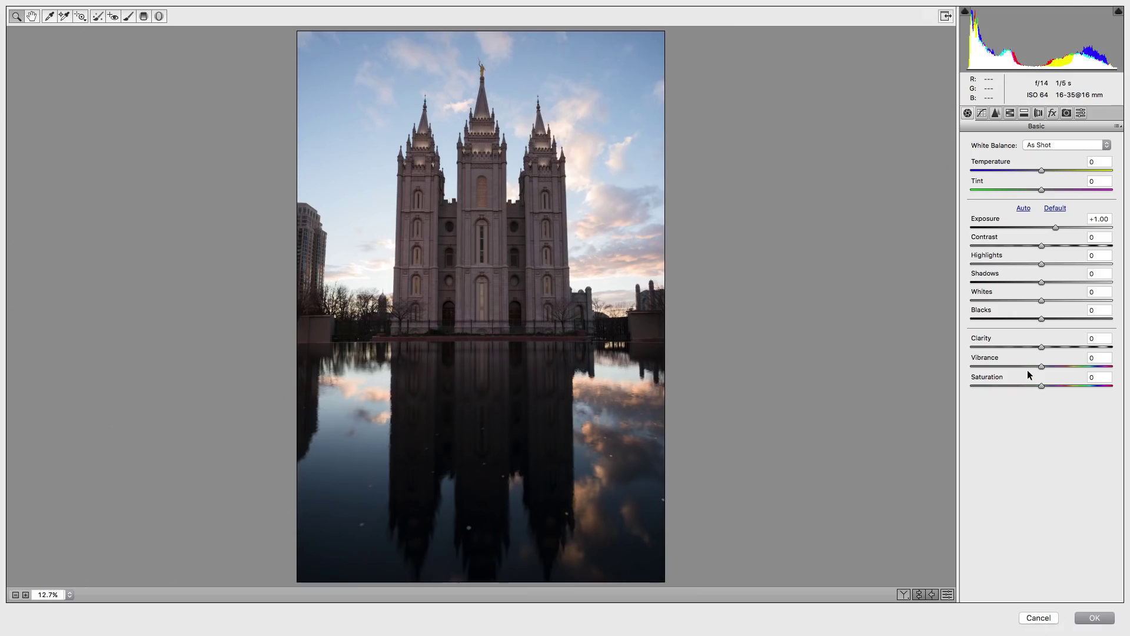
{"action": "left_click_drag", "start_coordinate": [1057, 229], "coordinate": [1024, 234]}
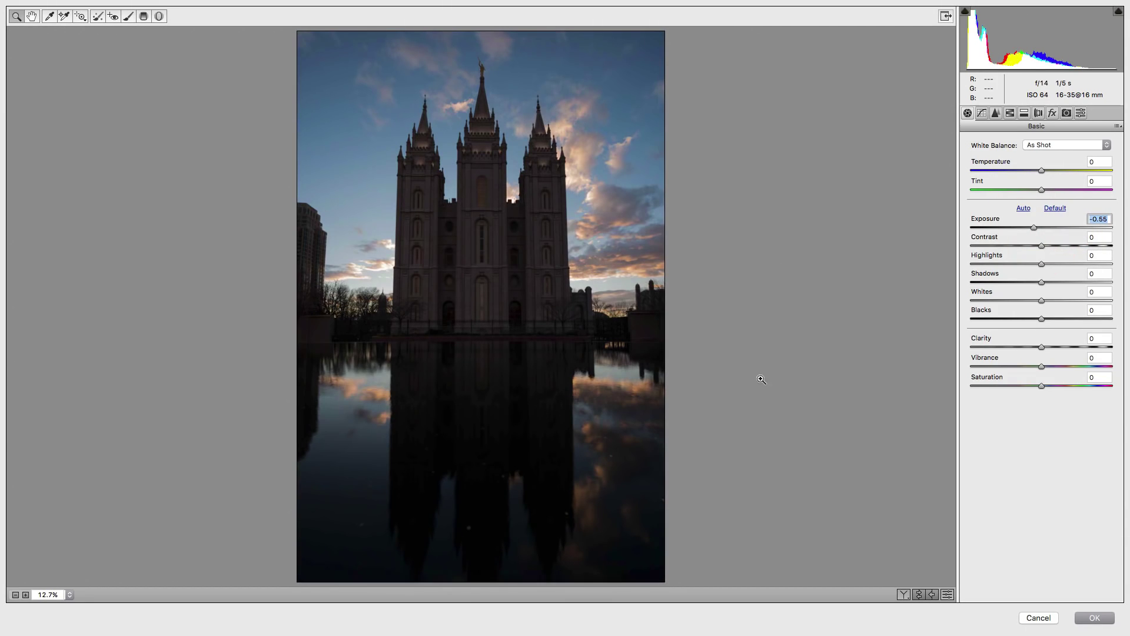
{"action": "left_click", "coordinate": [1037, 618]}
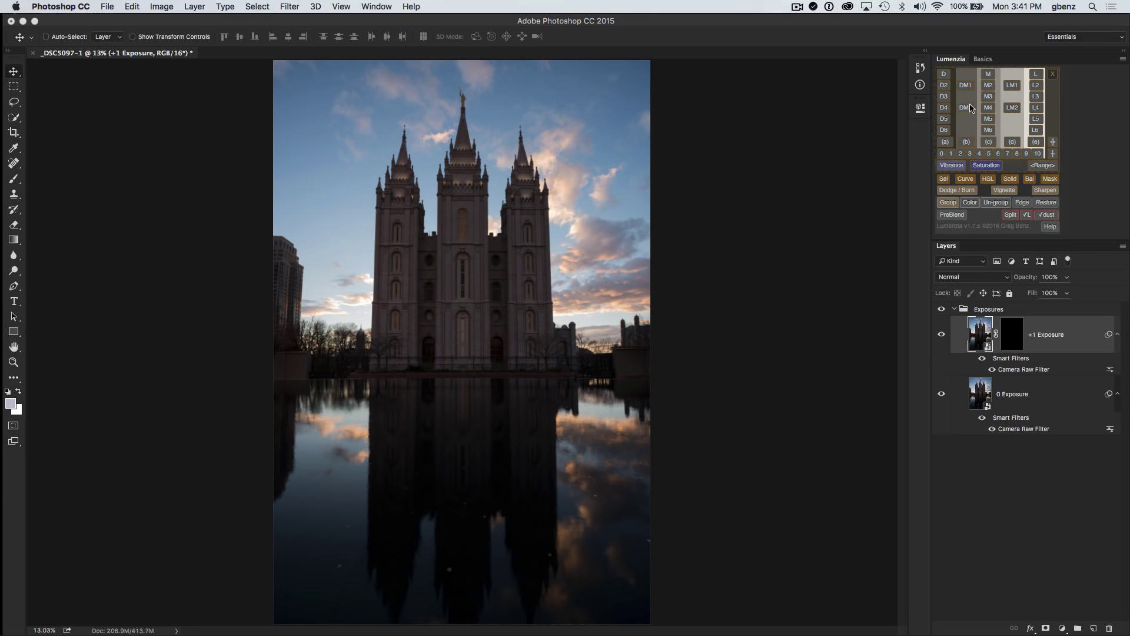
Create Lumenzia's (b) temporary mask preview, hide Levels and Z(b), and keep BW Mix showing.
{"action": "left_click", "coordinate": [968, 143]}
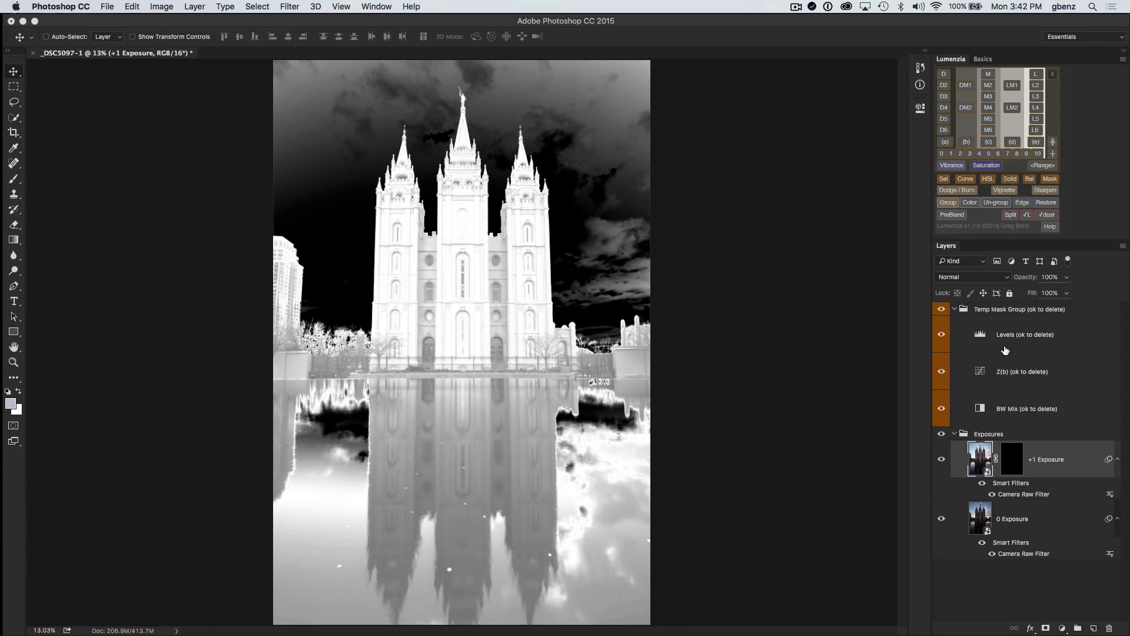
{"action": "left_click", "coordinate": [941, 334]}
{"action": "left_click", "coordinate": [942, 372]}
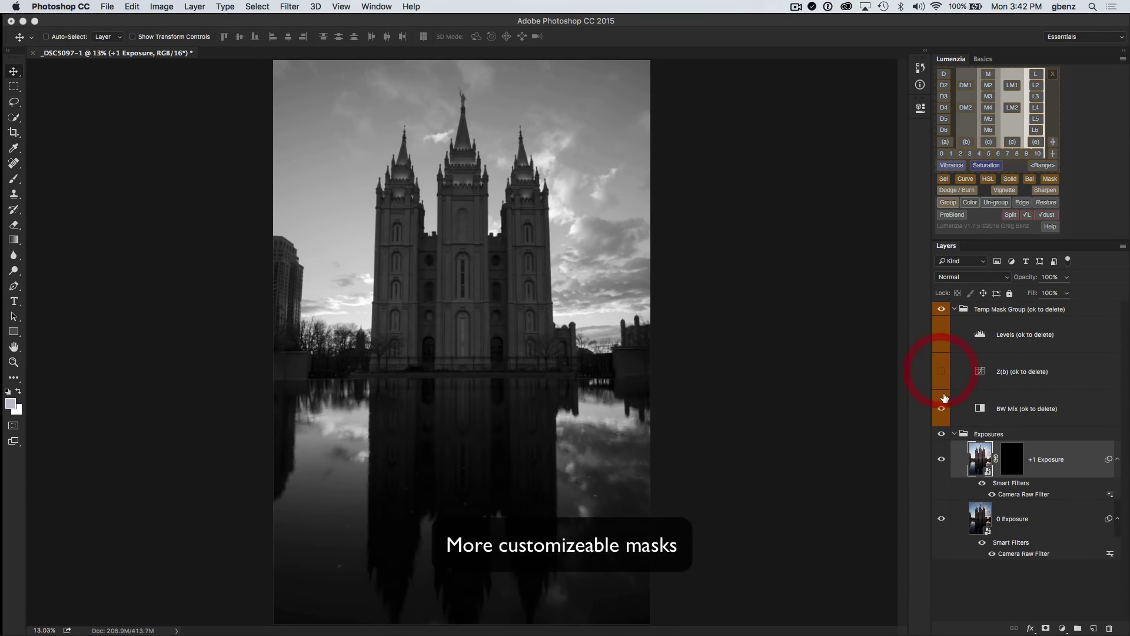
{"action": "left_click", "coordinate": [941, 408]}
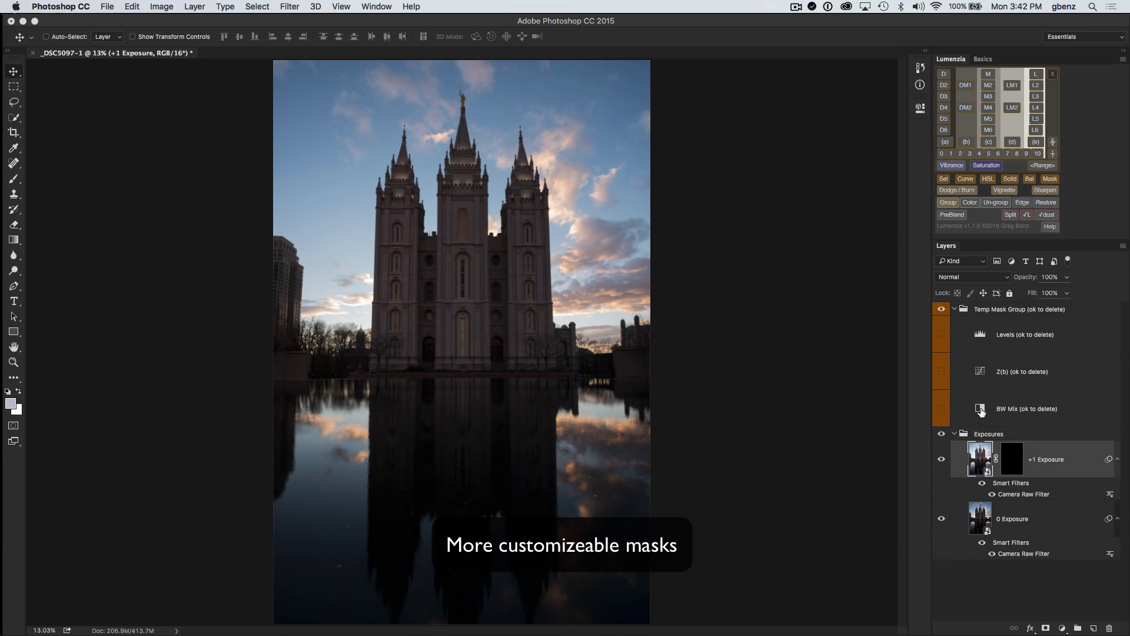
{"action": "left_click", "coordinate": [941, 410]}
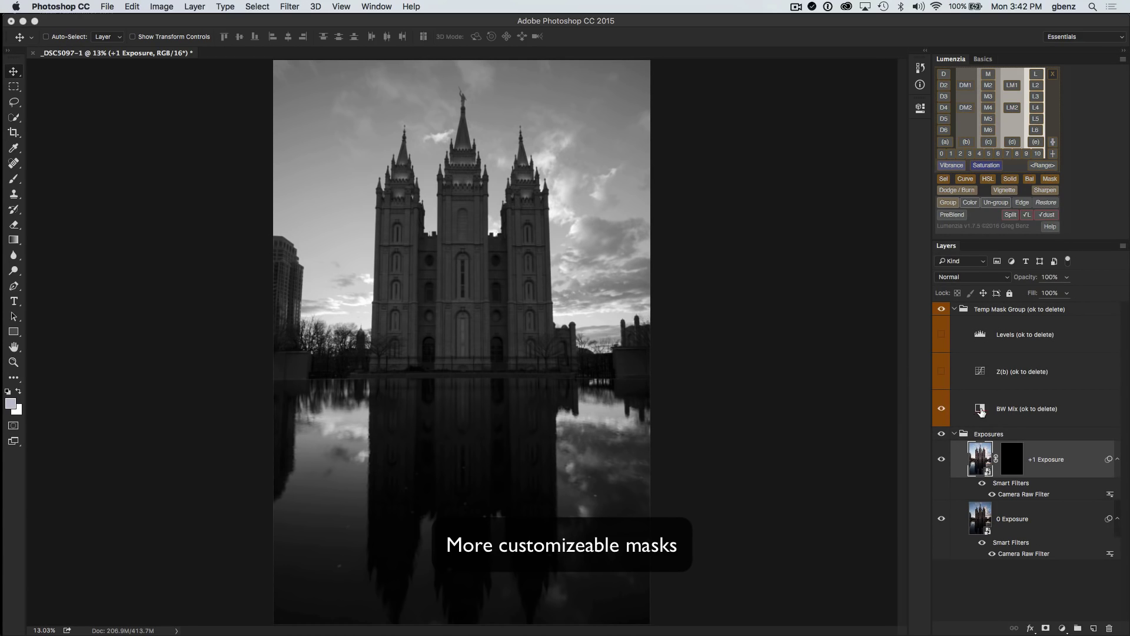
Darken the sky in BW Mix to Blues -194 by dragging on it, then select Z(b).
{"action": "double_click", "coordinate": [980, 409]}
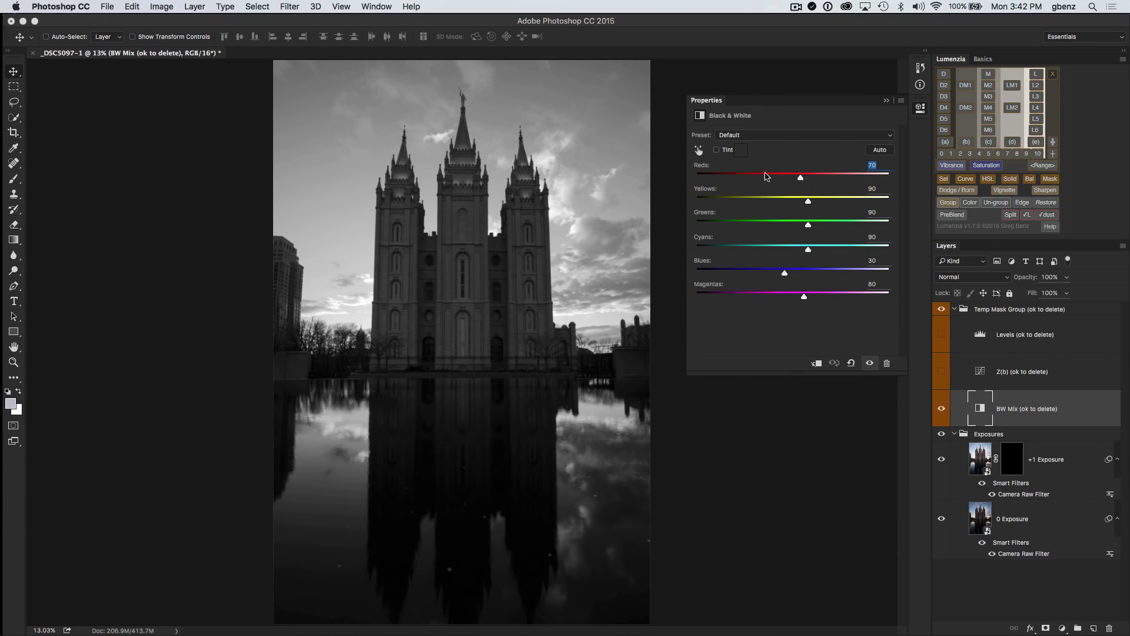
{"action": "left_click", "coordinate": [700, 149]}
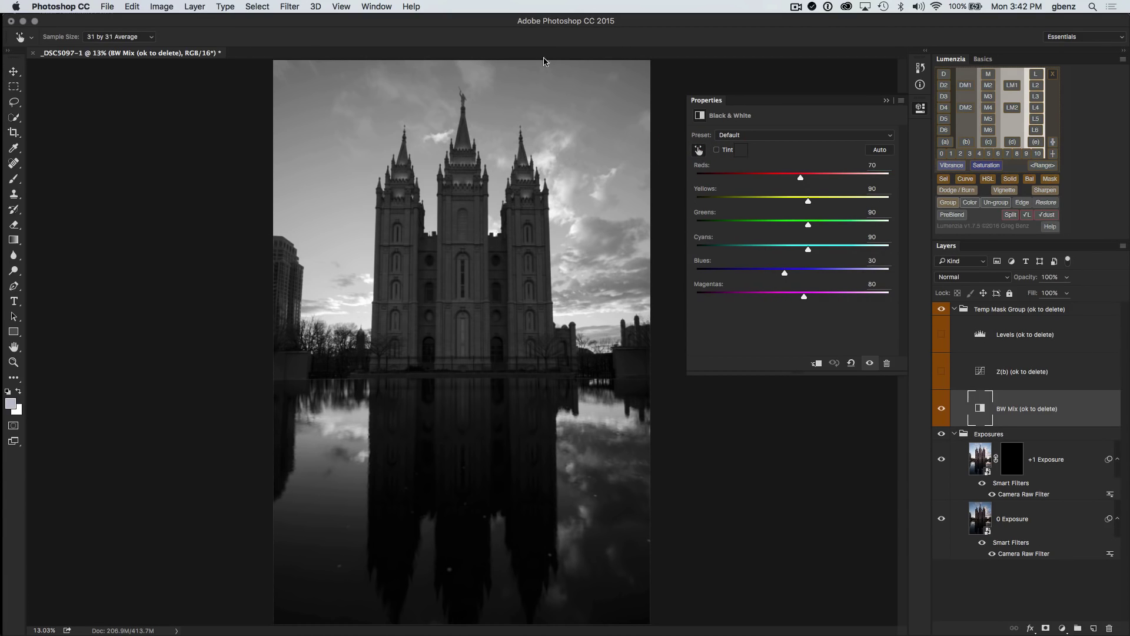
{"action": "left_click", "coordinate": [579, 98]}
{"action": "left_click_drag", "start_coordinate": [578, 99], "coordinate": [441, 114]}
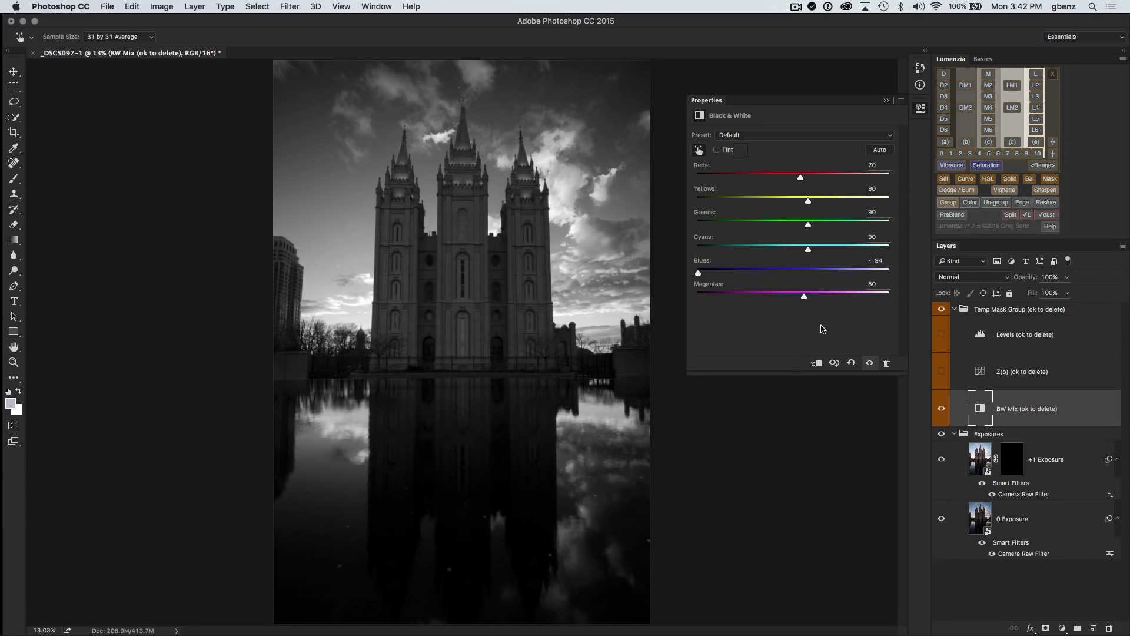
{"action": "left_click", "coordinate": [980, 371]}
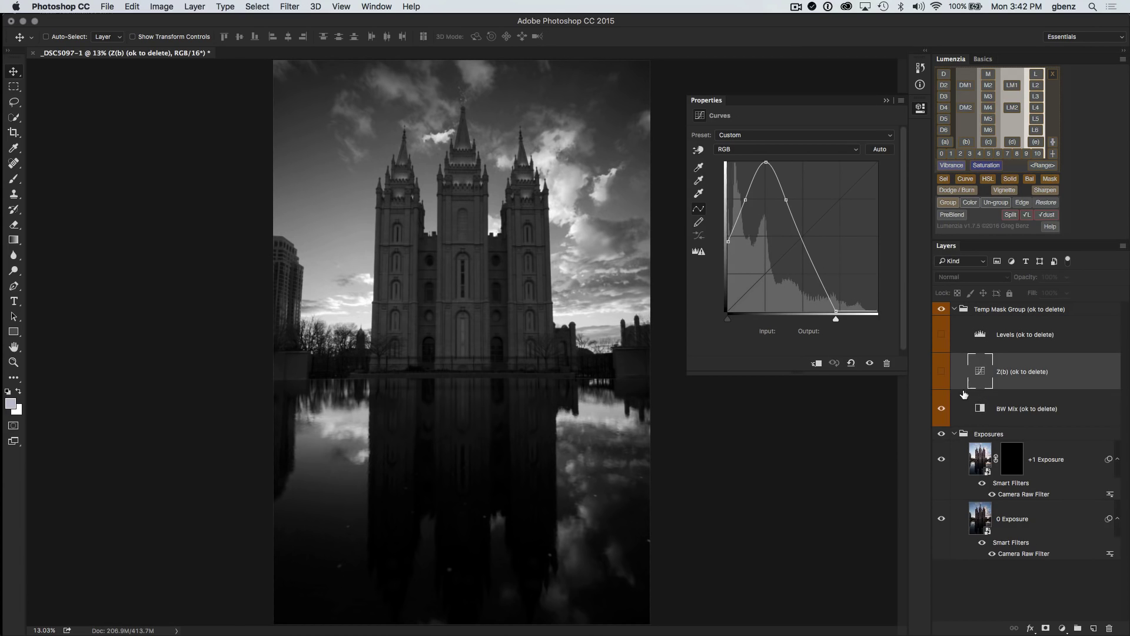
Turn Z(b) back on and raise BW Mix's Blues slider to darken the mask's sky.
{"action": "left_click", "coordinate": [941, 371]}
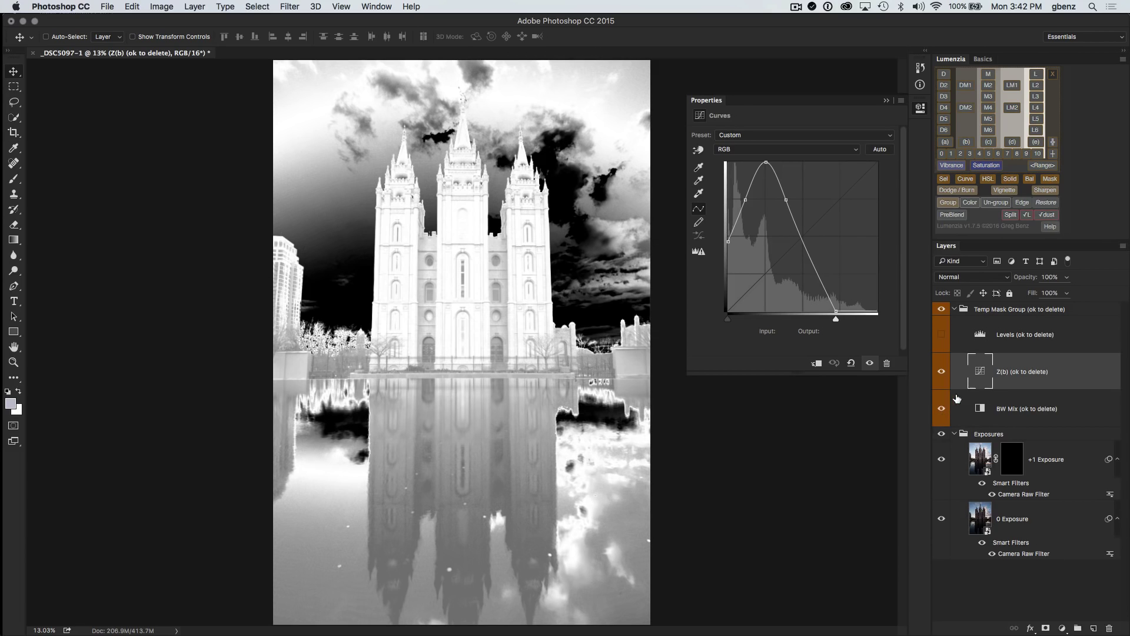
{"action": "left_click", "coordinate": [980, 408]}
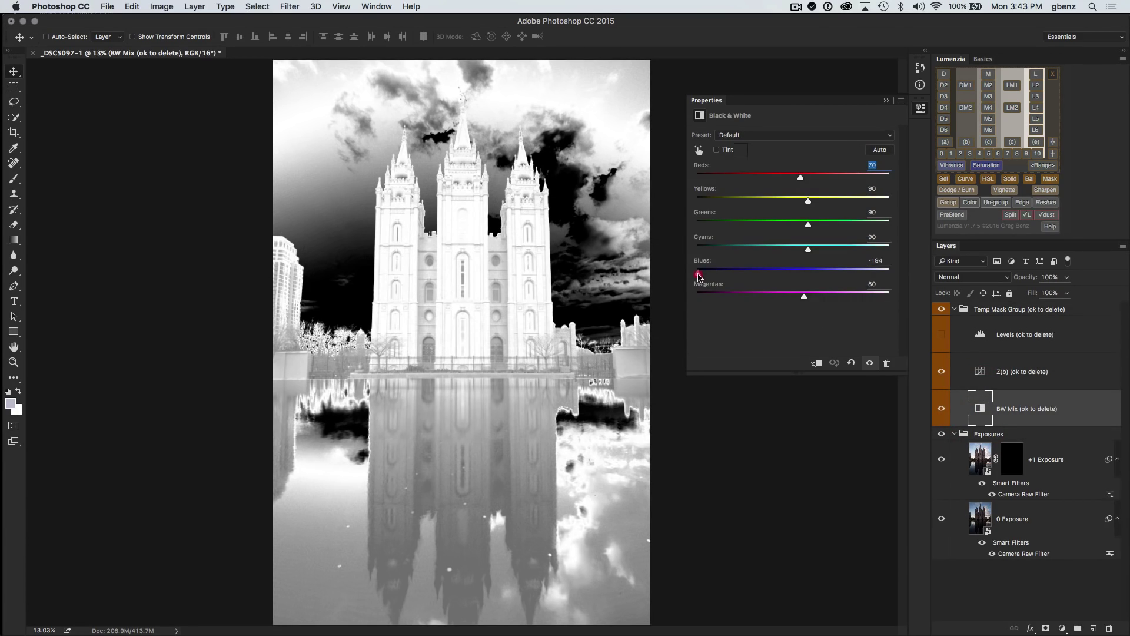
{"action": "left_click_drag", "start_coordinate": [698, 274], "coordinate": [854, 272]}
Shape the Z(b) curve with a lowered midtone point and a raised left peak.
{"action": "left_click", "coordinate": [981, 372]}
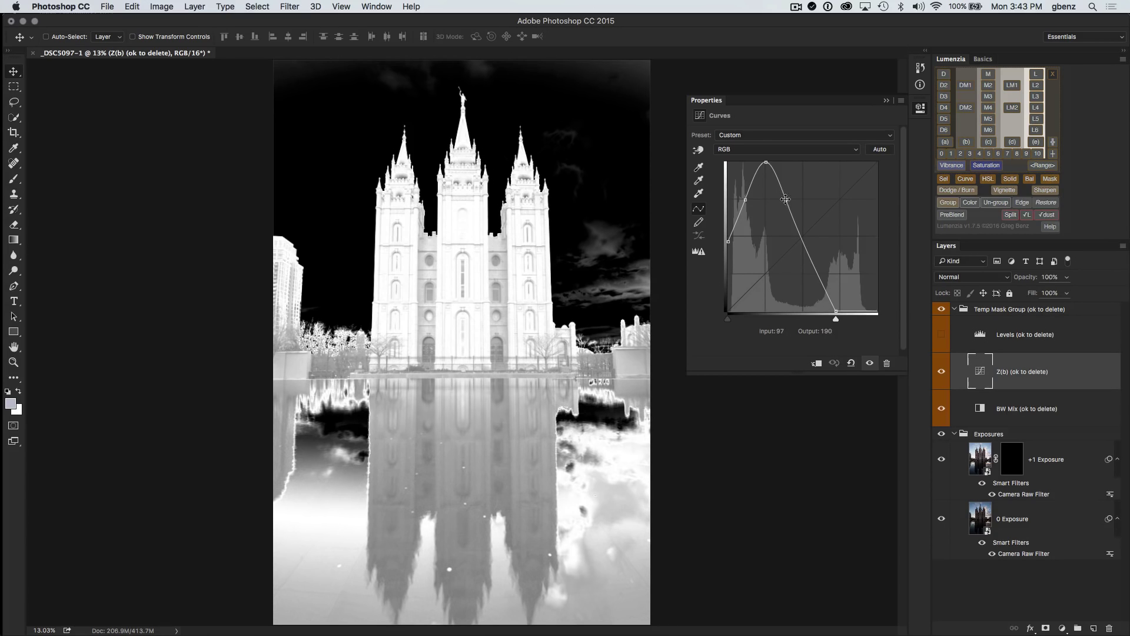
{"action": "left_click_drag", "start_coordinate": [786, 199], "coordinate": [784, 230]}
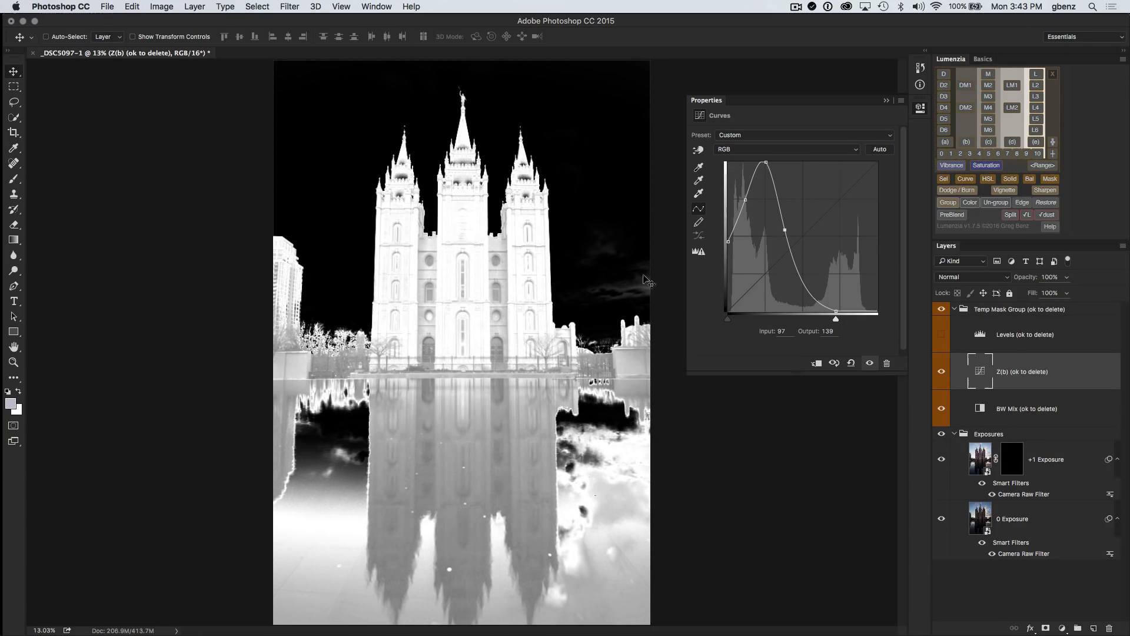
{"action": "left_click", "coordinate": [697, 150]}
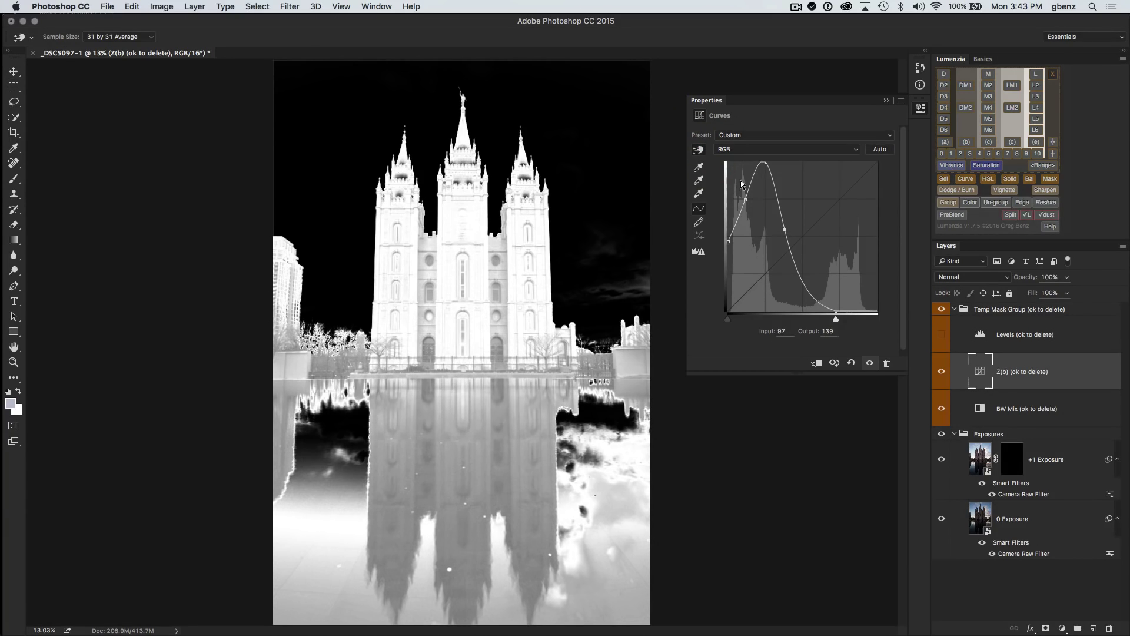
{"action": "left_click_drag", "start_coordinate": [746, 202], "coordinate": [746, 190]}
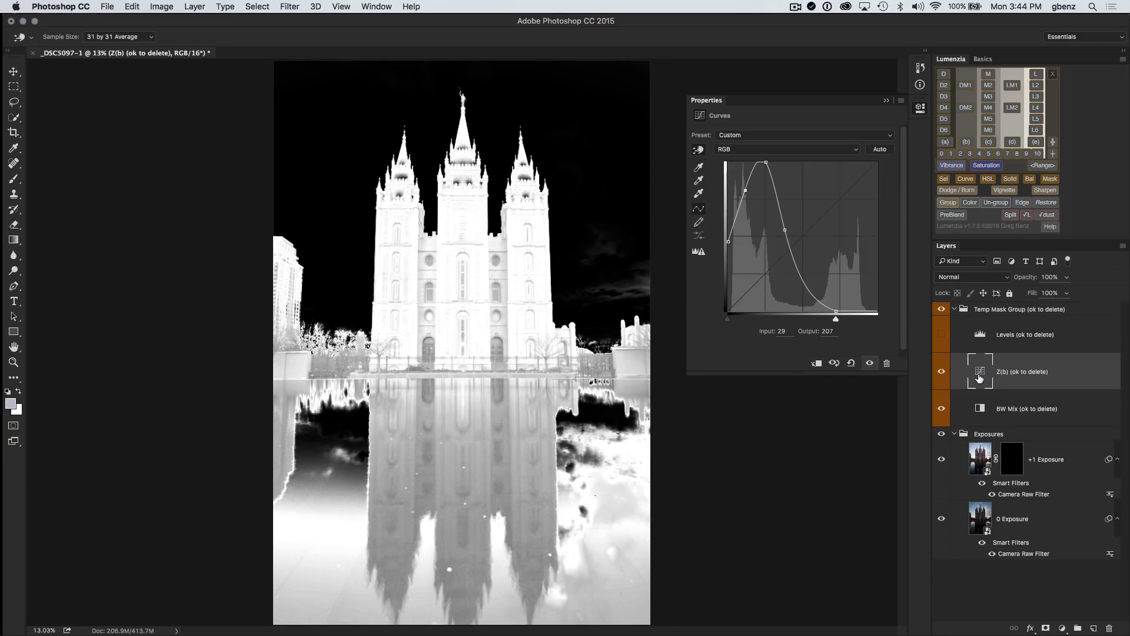
Show Levels, switch the mask to DM1, set the white point to 143, and compare.
{"action": "left_click", "coordinate": [977, 336]}
{"action": "left_click", "coordinate": [943, 336]}
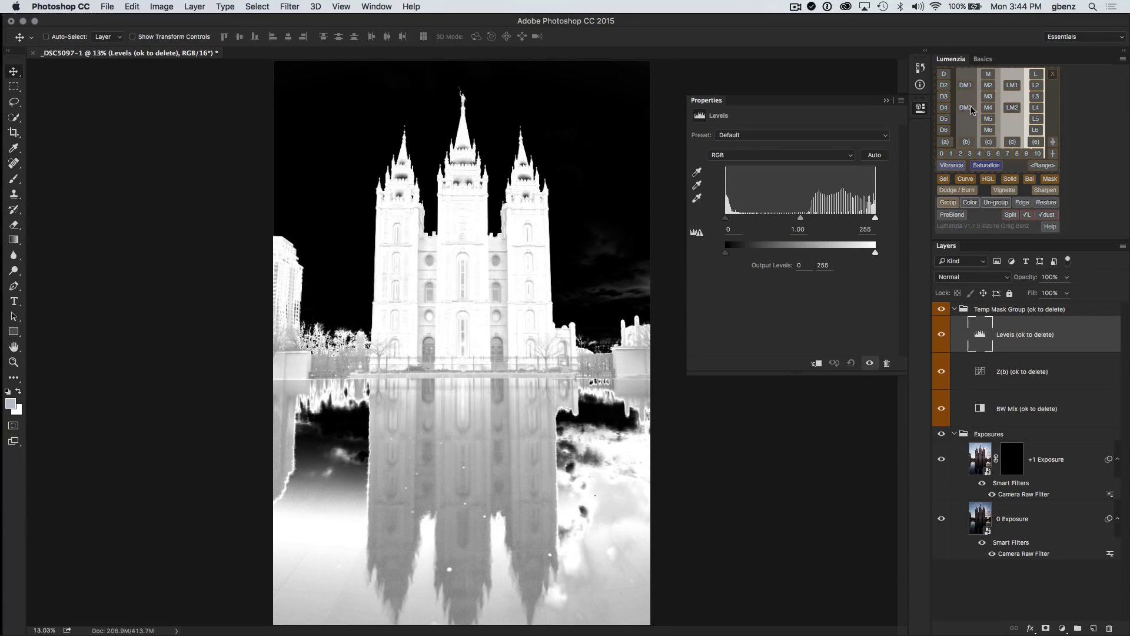
{"action": "left_click", "coordinate": [965, 85]}
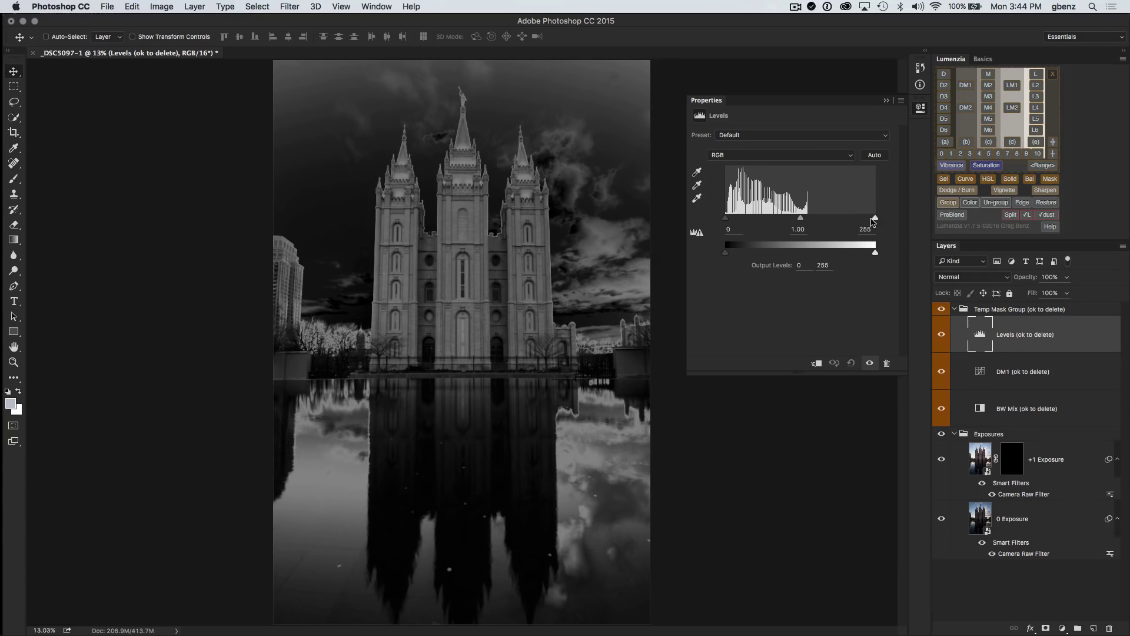
{"action": "left_click_drag", "start_coordinate": [874, 219], "coordinate": [810, 217]}
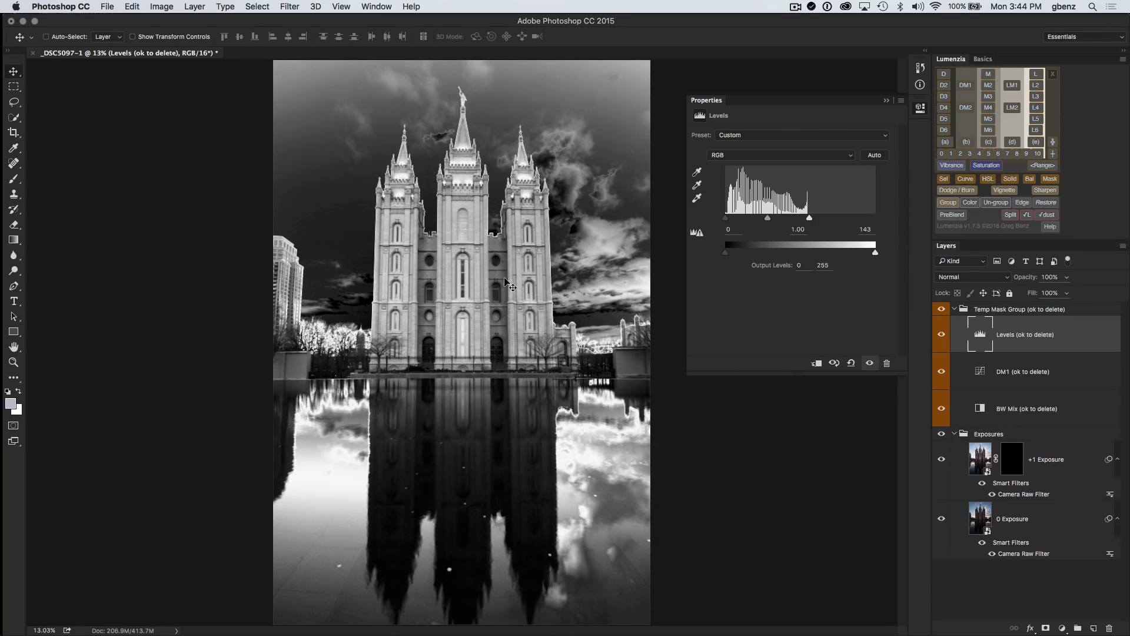
{"action": "left_click", "coordinate": [941, 334]}
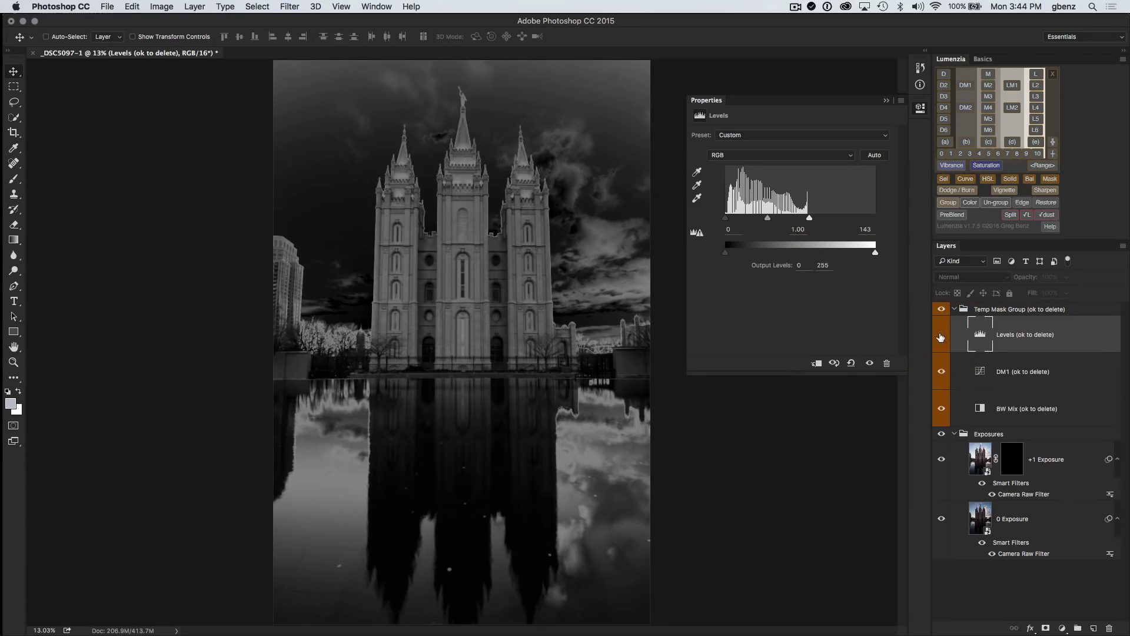
{"action": "left_click", "coordinate": [941, 335]}
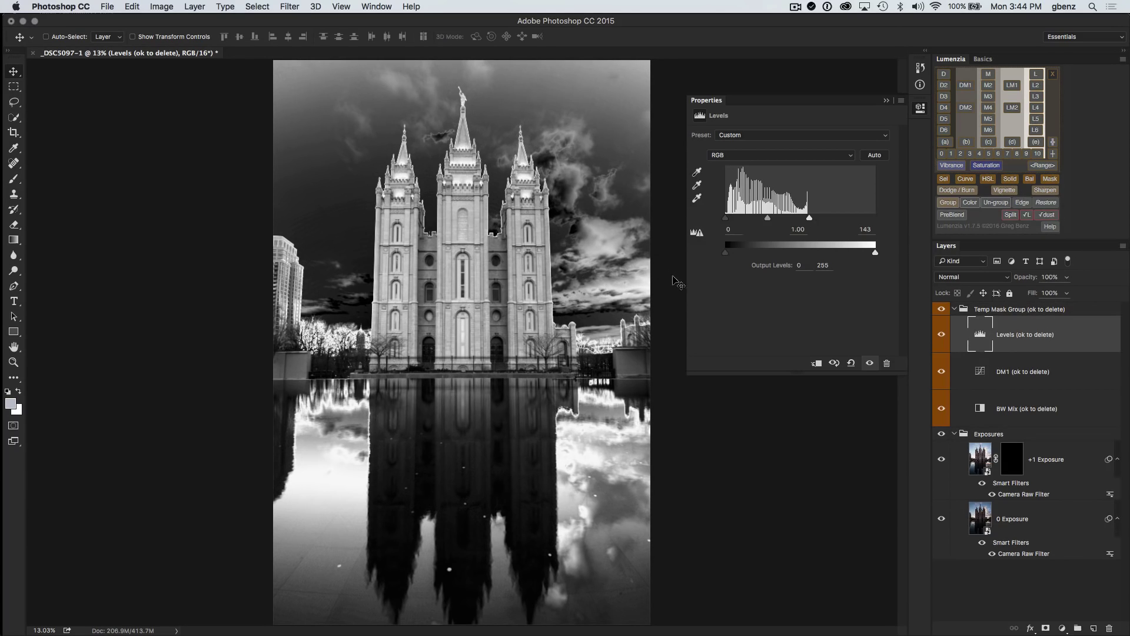
Step back to the Z(b) preview and set the Levels midtones to about 1.32.
{"action": "key", "text": "alt+super+z"}
{"action": "key", "text": "alt+super+z"}
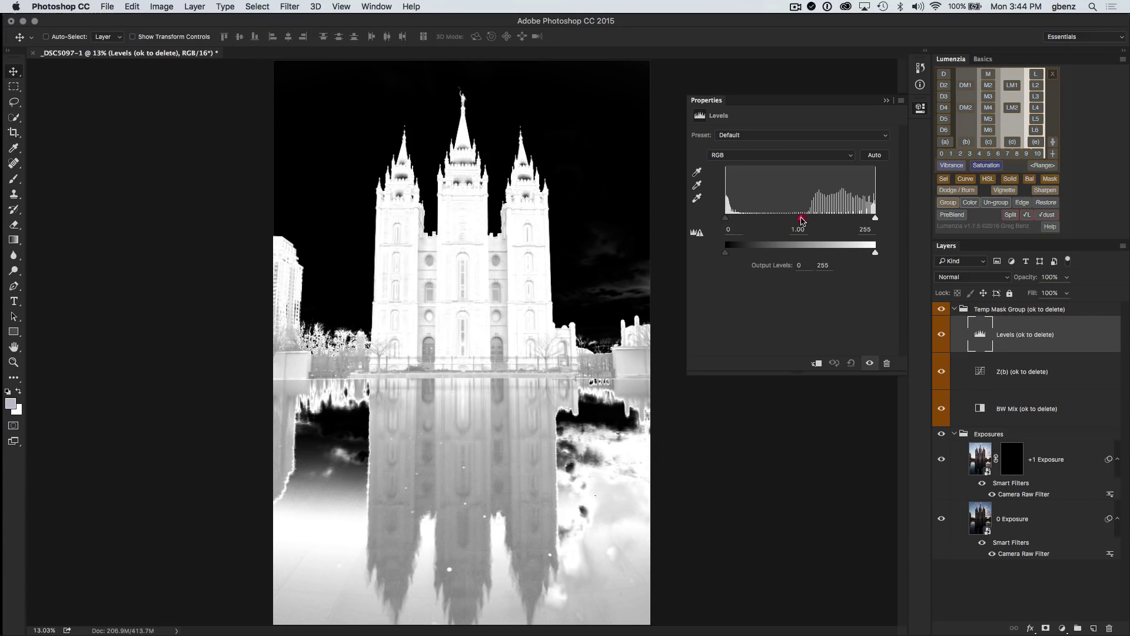
{"action": "left_click_drag", "start_coordinate": [801, 221], "coordinate": [780, 231]}
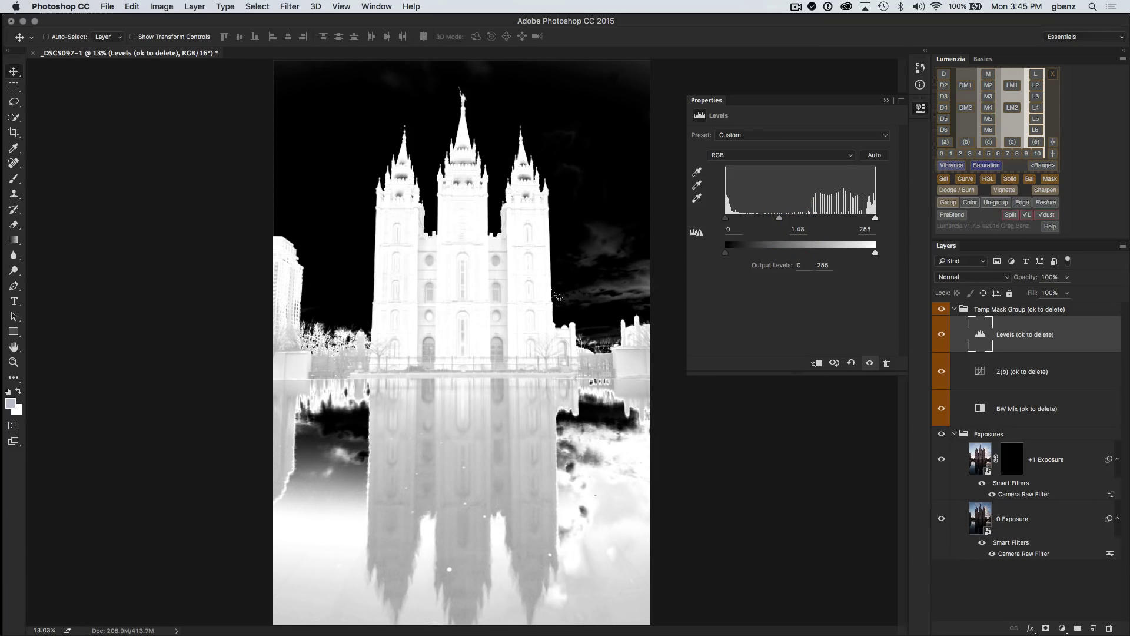
{"action": "left_click_drag", "start_coordinate": [780, 220], "coordinate": [785, 219]}
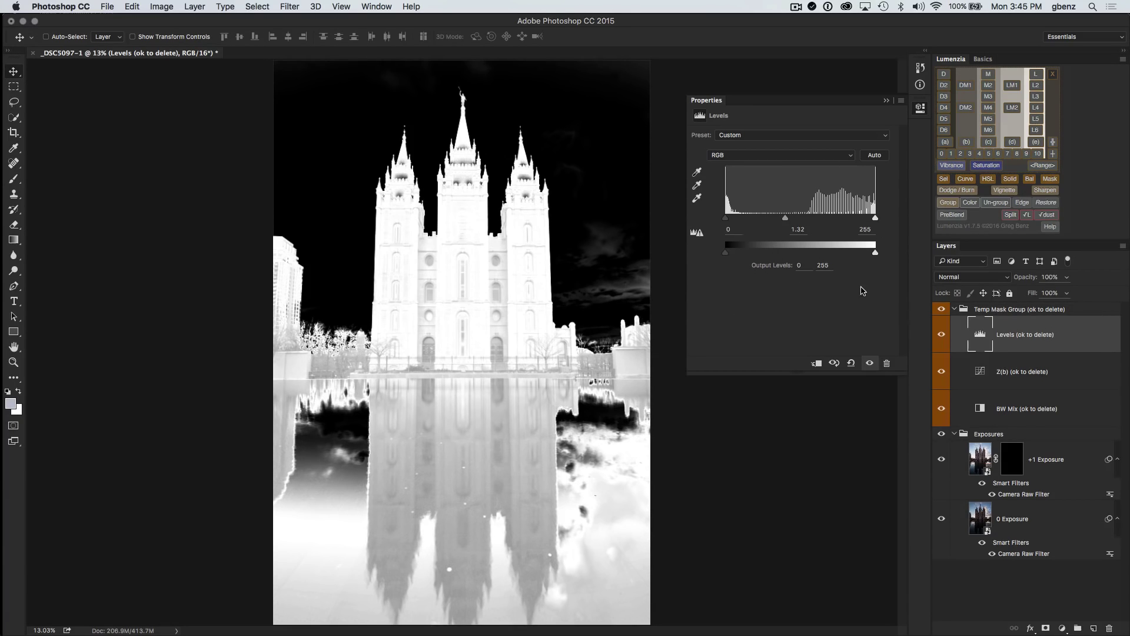
Apply the previewed selection as the +1 Exposure layer mask and inspect it on canvas.
{"action": "left_click", "coordinate": [1010, 461]}
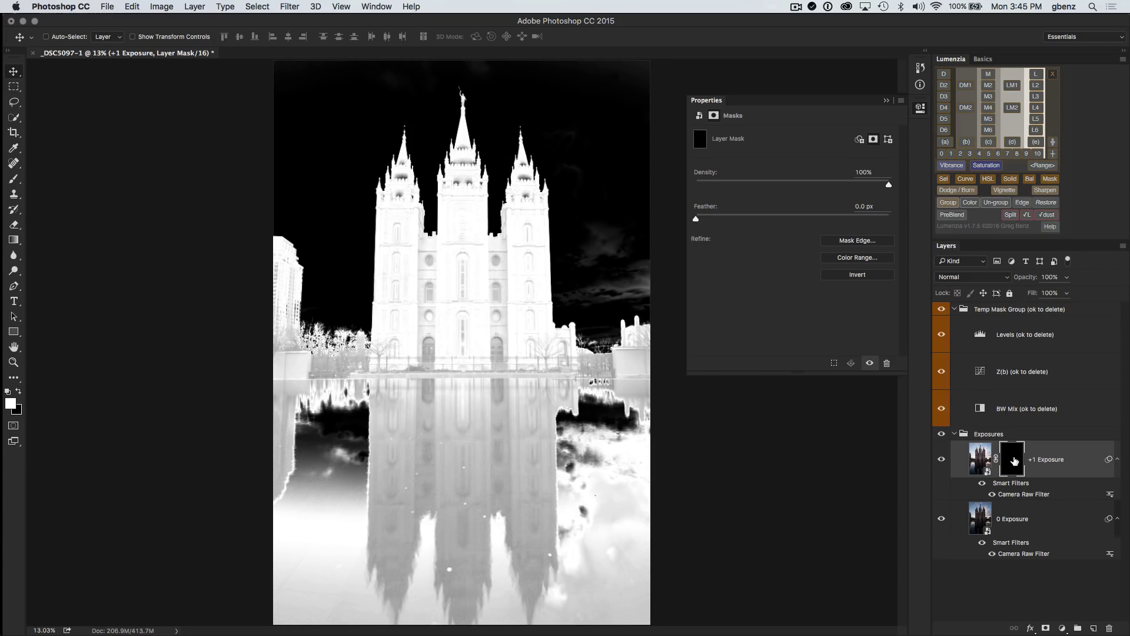
{"action": "left_click", "coordinate": [1051, 179]}
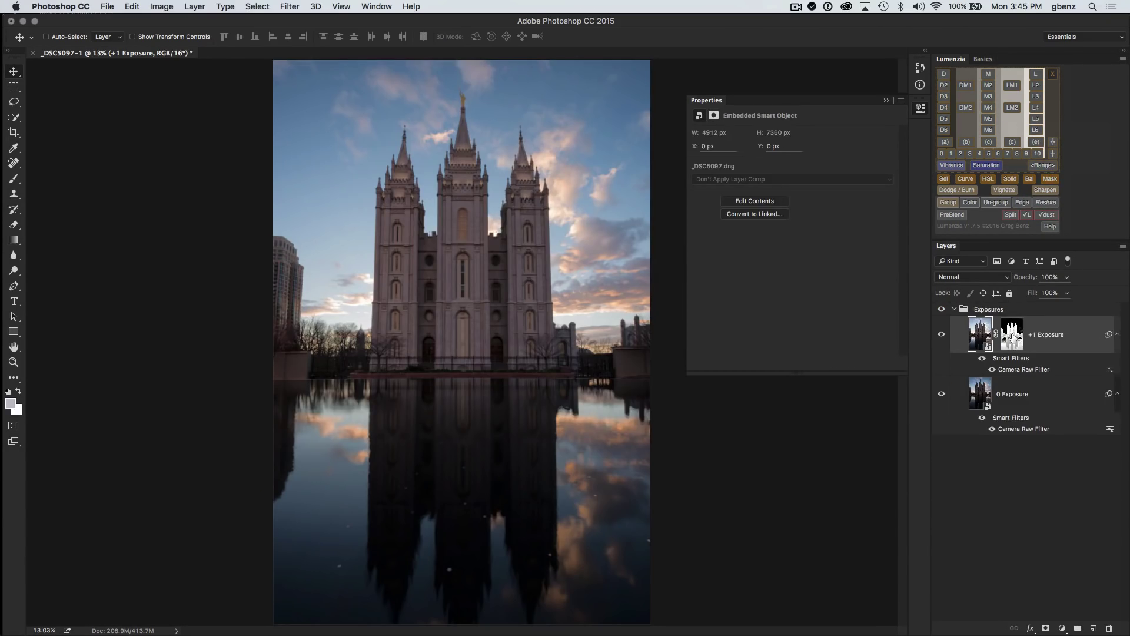
{"action": "left_click", "coordinate": [1010, 339], "text": "alt"}
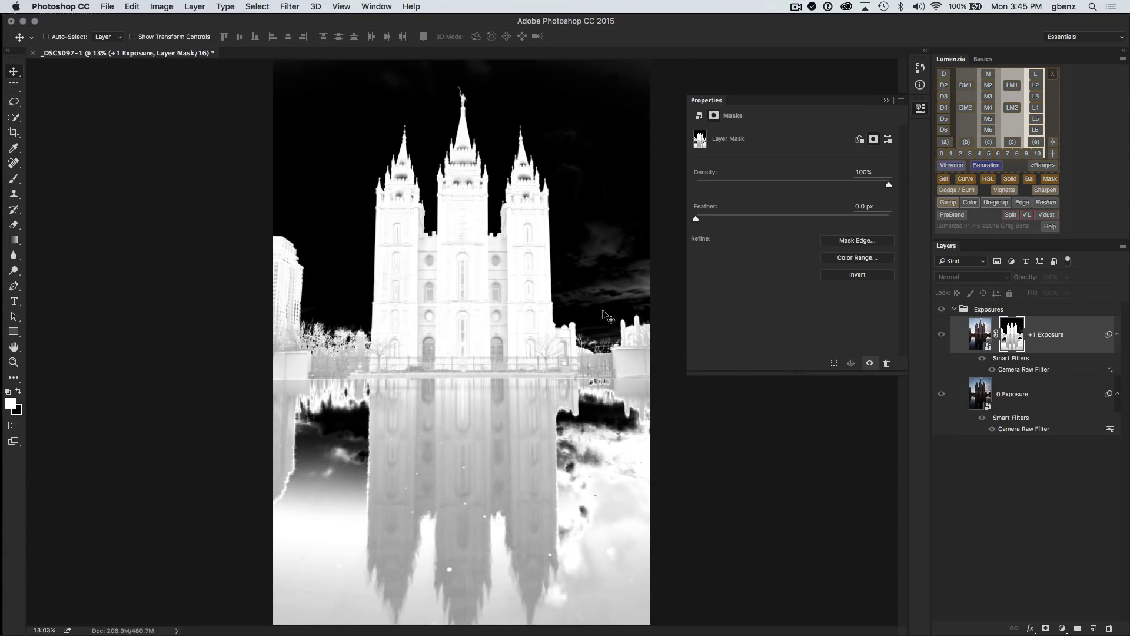
{"action": "left_click", "coordinate": [1013, 332], "text": "alt"}
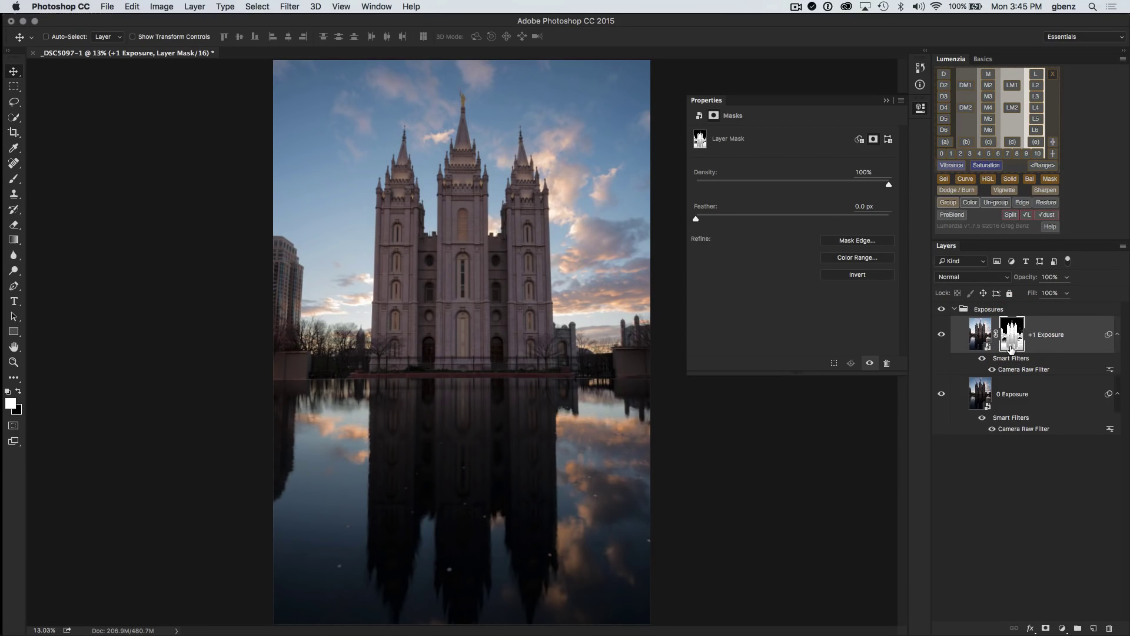
Compare the image with and without +1 Exposure, then recheck the mask and return to colour.
{"action": "left_click", "coordinate": [942, 335]}
{"action": "left_click", "coordinate": [941, 335]}
{"action": "left_click", "coordinate": [941, 335]}
{"action": "left_click", "coordinate": [942, 335]}
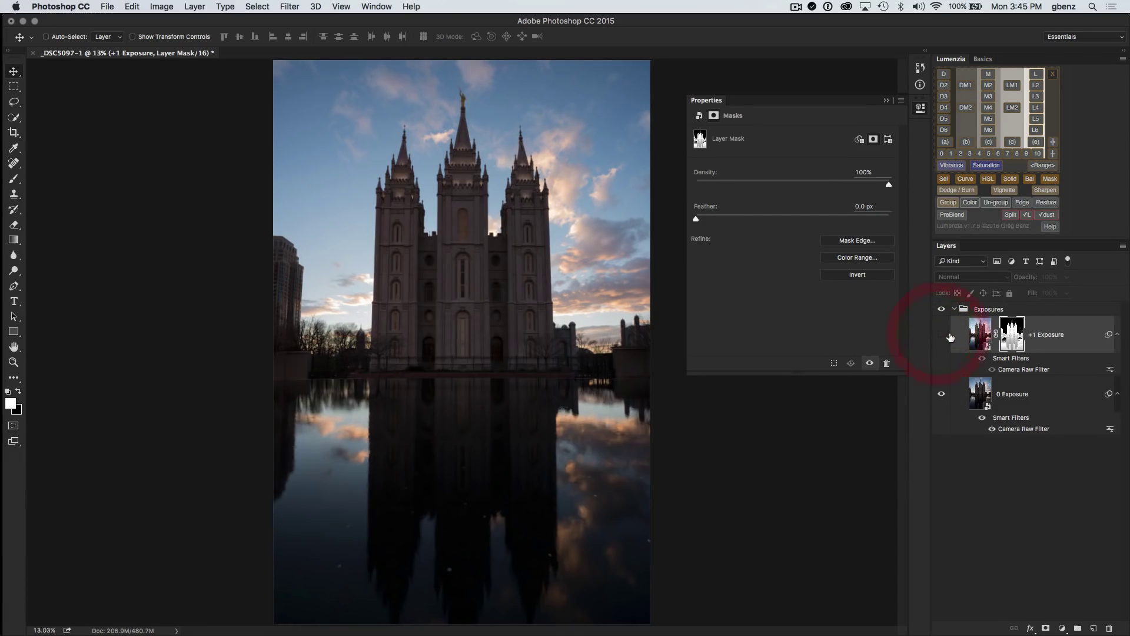
{"action": "left_click", "coordinate": [942, 334]}
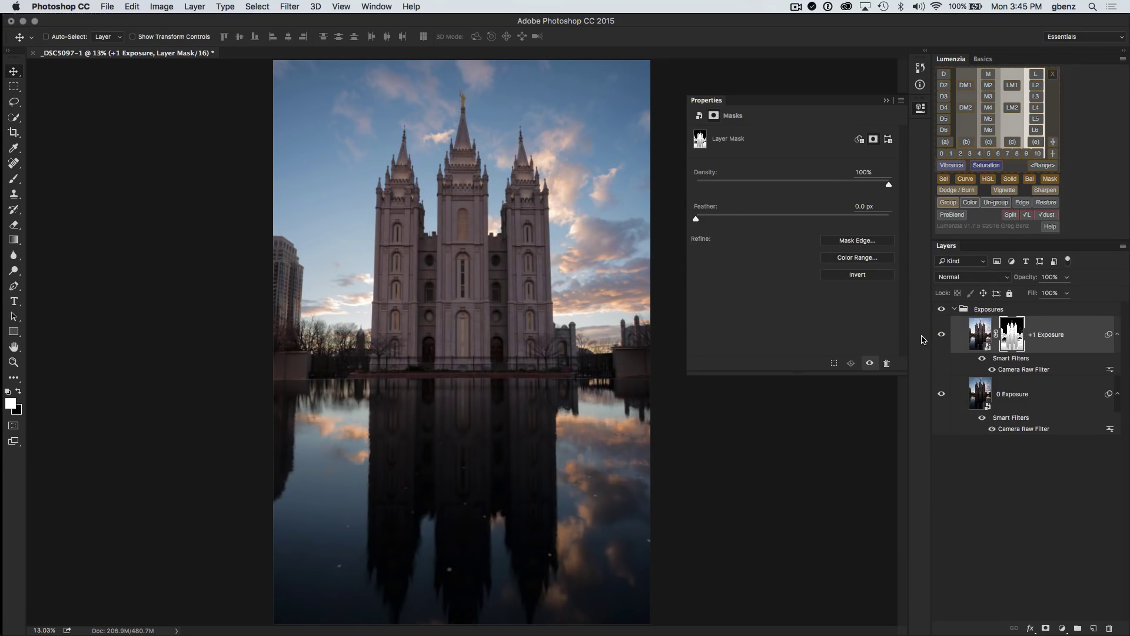
{"action": "left_click", "coordinate": [1014, 336], "text": "alt"}
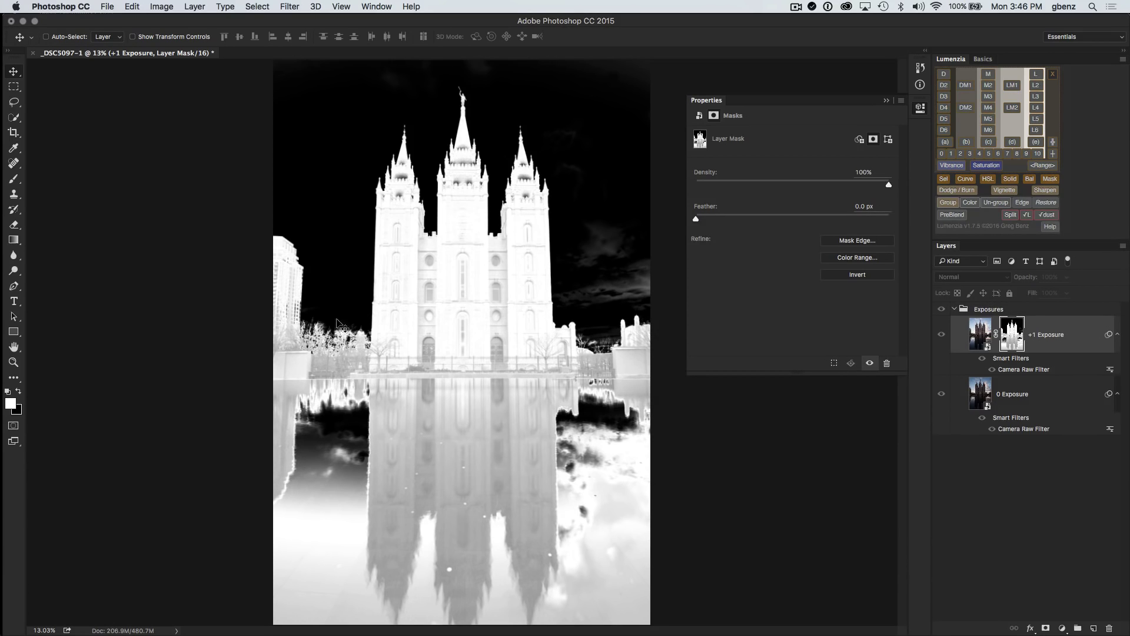
{"action": "left_click", "coordinate": [1013, 334], "text": "alt"}
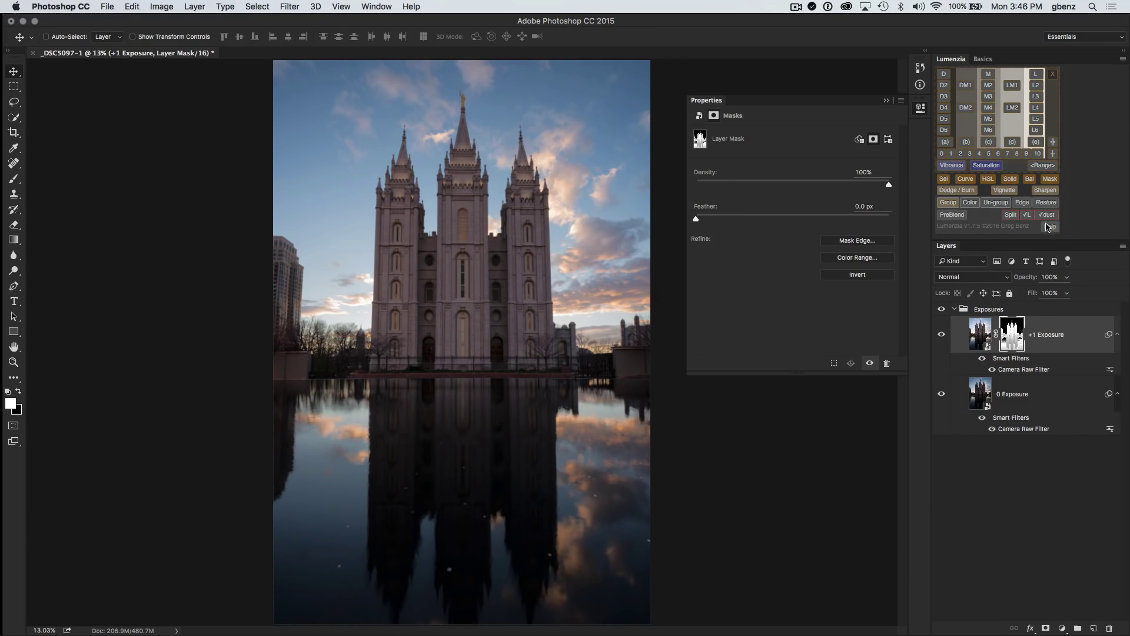
Show the mask beside the colour image, close Properties, and pick an enlarged brush.
{"action": "left_click", "coordinate": [1011, 215]}
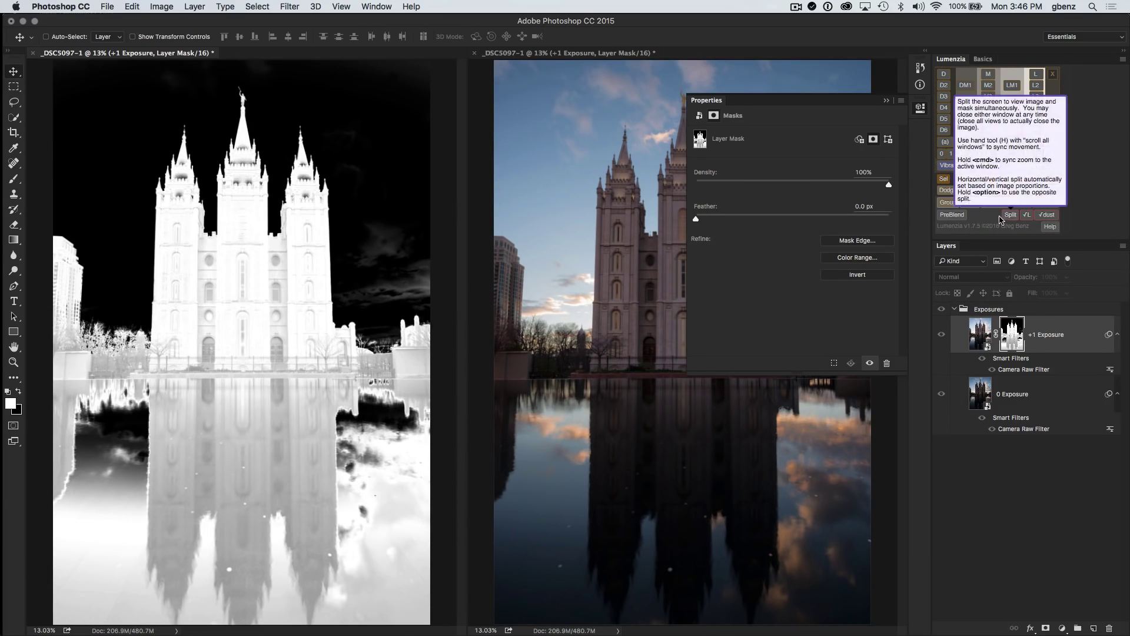
{"action": "left_click", "coordinate": [922, 109]}
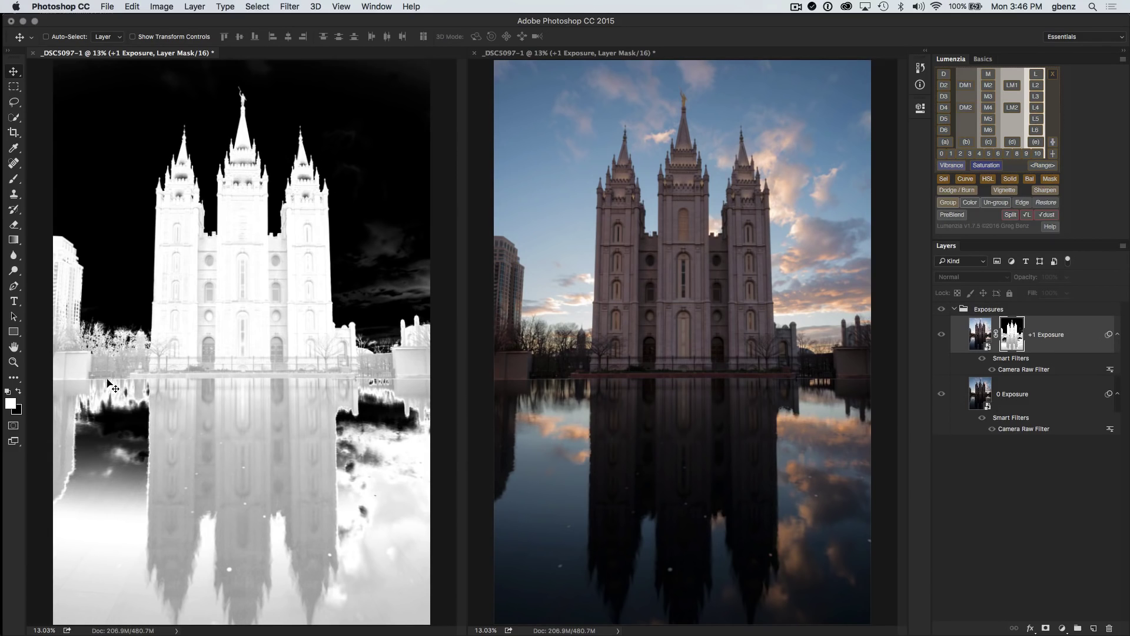
{"action": "key", "text": "b"}
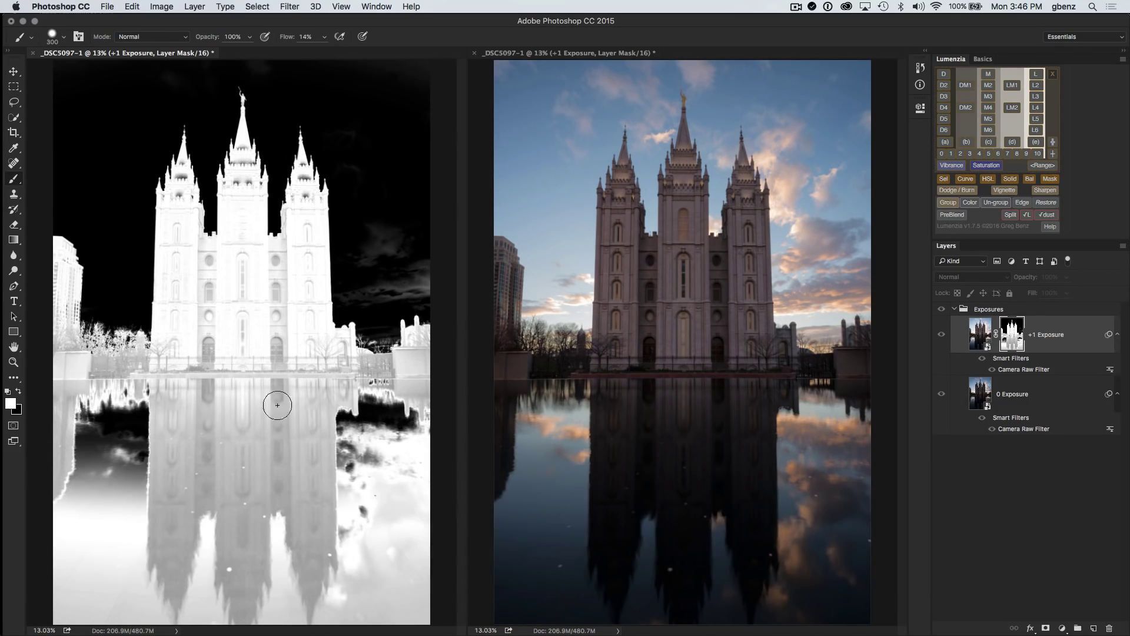
{"action": "key", "text": "bracketright"}
{"action": "key", "text": "bracketright"}
{"action": "key", "text": "bracketright"}
{"action": "key", "text": "bracketright"}
{"action": "key", "text": "bracketright"}
{"action": "key", "text": "bracketright"}
{"action": "key", "text": "bracketright"}
{"action": "key", "text": "bracketright"}
Paint the right, left, central and lower-left parts of the reflection white on the mask.
{"action": "mouse_move", "coordinate": [377, 435]}
{"action": "left_mouse_down"}
{"action": "mouse_move", "coordinate": [339, 446]}
{"action": "mouse_move", "coordinate": [385, 468]}
{"action": "mouse_move", "coordinate": [337, 496]}
{"action": "mouse_move", "coordinate": [350, 537]}
{"action": "left_mouse_up"}
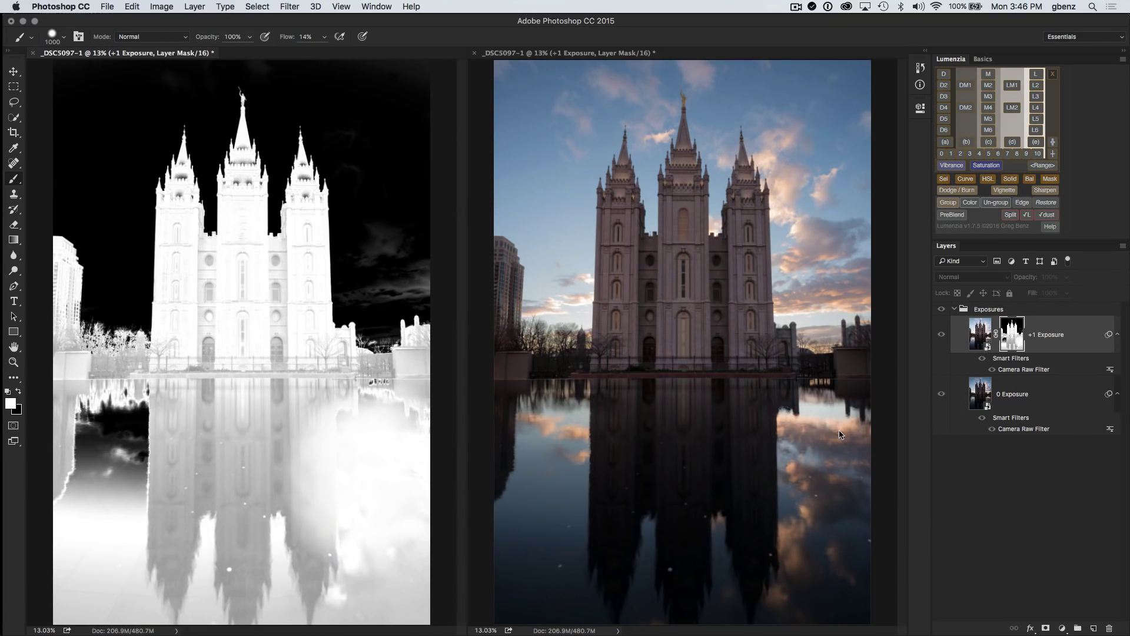
{"action": "mouse_move", "coordinate": [143, 422]}
{"action": "left_mouse_down"}
{"action": "mouse_move", "coordinate": [88, 441]}
{"action": "mouse_move", "coordinate": [107, 466]}
{"action": "mouse_move", "coordinate": [144, 435]}
{"action": "mouse_move", "coordinate": [93, 444]}
{"action": "mouse_move", "coordinate": [143, 461]}
{"action": "left_mouse_up"}
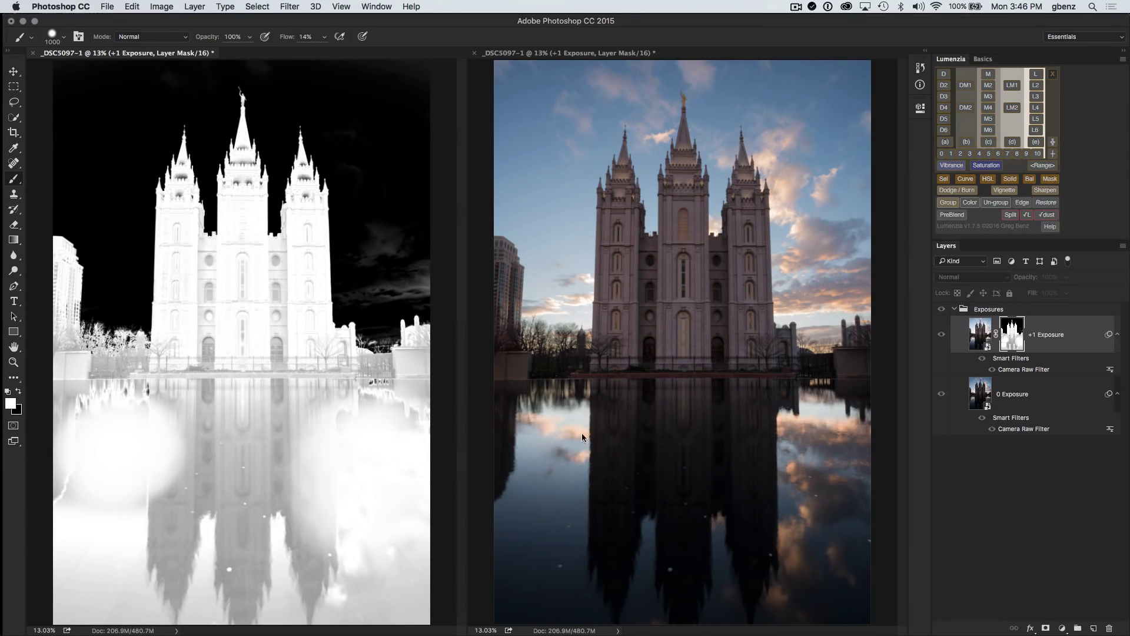
{"action": "mouse_move", "coordinate": [330, 441]}
{"action": "left_mouse_down"}
{"action": "mouse_move", "coordinate": [165, 445]}
{"action": "mouse_move", "coordinate": [143, 501]}
{"action": "mouse_move", "coordinate": [299, 503]}
{"action": "mouse_move", "coordinate": [231, 545]}
{"action": "mouse_move", "coordinate": [263, 570]}
{"action": "mouse_move", "coordinate": [404, 585]}
{"action": "mouse_move", "coordinate": [240, 610]}
{"action": "left_mouse_up"}
{"action": "left_click_drag", "start_coordinate": [99, 505], "coordinate": [78, 548]}
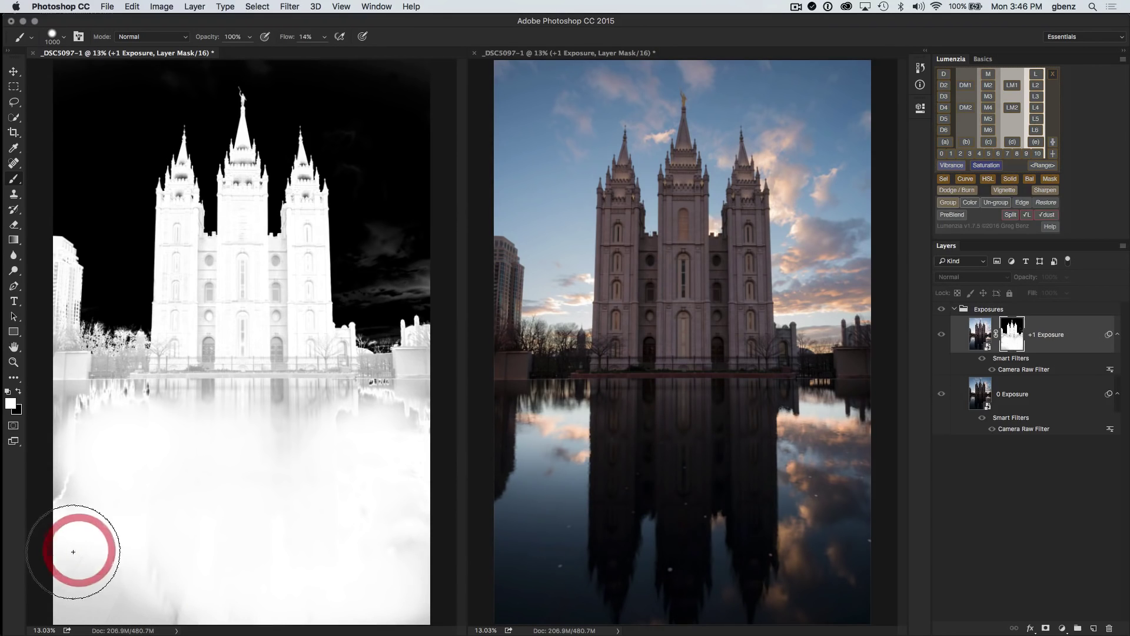
Create a Lumenzia Restore reference point for the mask and dismiss the notice.
{"action": "left_click", "coordinate": [1047, 204]}
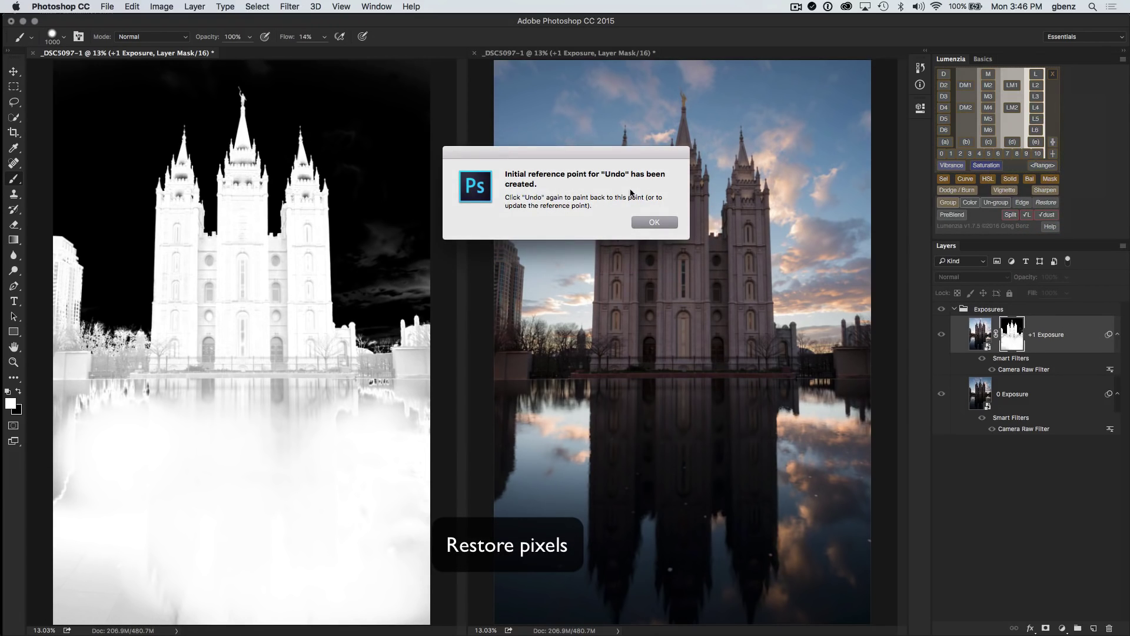
{"action": "left_click", "coordinate": [646, 222]}
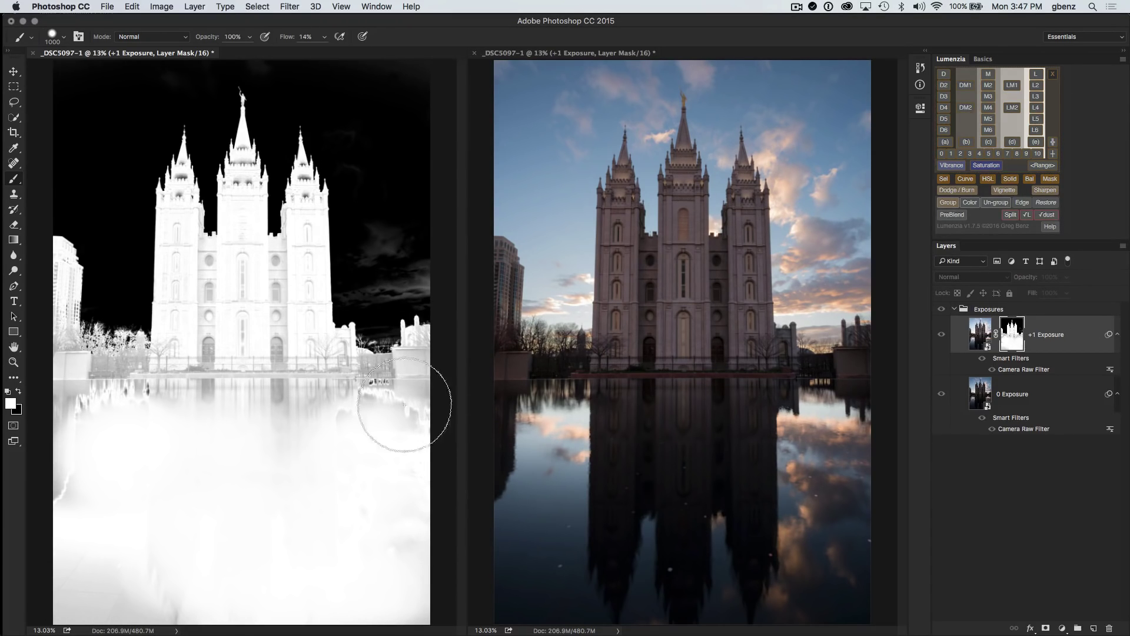
With a smaller brush, paint the reflection and lower temple area white on the mask.
{"action": "key", "text": "bracketleft"}
{"action": "key", "text": "bracketleft"}
{"action": "mouse_move", "coordinate": [338, 439]}
{"action": "left_mouse_down"}
{"action": "mouse_move", "coordinate": [347, 403]}
{"action": "mouse_move", "coordinate": [209, 386]}
{"action": "mouse_move", "coordinate": [236, 353]}
{"action": "mouse_move", "coordinate": [156, 408]}
{"action": "mouse_move", "coordinate": [162, 400]}
{"action": "mouse_move", "coordinate": [78, 411]}
{"action": "mouse_move", "coordinate": [60, 499]}
{"action": "mouse_move", "coordinate": [74, 492]}
{"action": "mouse_move", "coordinate": [72, 585]}
{"action": "mouse_move", "coordinate": [137, 601]}
{"action": "left_mouse_up"}
{"action": "key", "text": "bracketleft"}
{"action": "key", "text": "bracketleft"}
{"action": "key", "text": "bracketleft"}
{"action": "key", "text": "bracketleft"}
{"action": "mouse_move", "coordinate": [165, 412]}
{"action": "left_mouse_down"}
{"action": "mouse_move", "coordinate": [147, 386]}
{"action": "mouse_move", "coordinate": [106, 383]}
{"action": "mouse_move", "coordinate": [200, 386]}
{"action": "mouse_move", "coordinate": [229, 326]}
{"action": "mouse_move", "coordinate": [219, 301]}
{"action": "mouse_move", "coordinate": [229, 262]}
{"action": "mouse_move", "coordinate": [265, 288]}
{"action": "mouse_move", "coordinate": [268, 263]}
{"action": "mouse_move", "coordinate": [280, 318]}
{"action": "mouse_move", "coordinate": [259, 320]}
{"action": "left_mouse_up"}
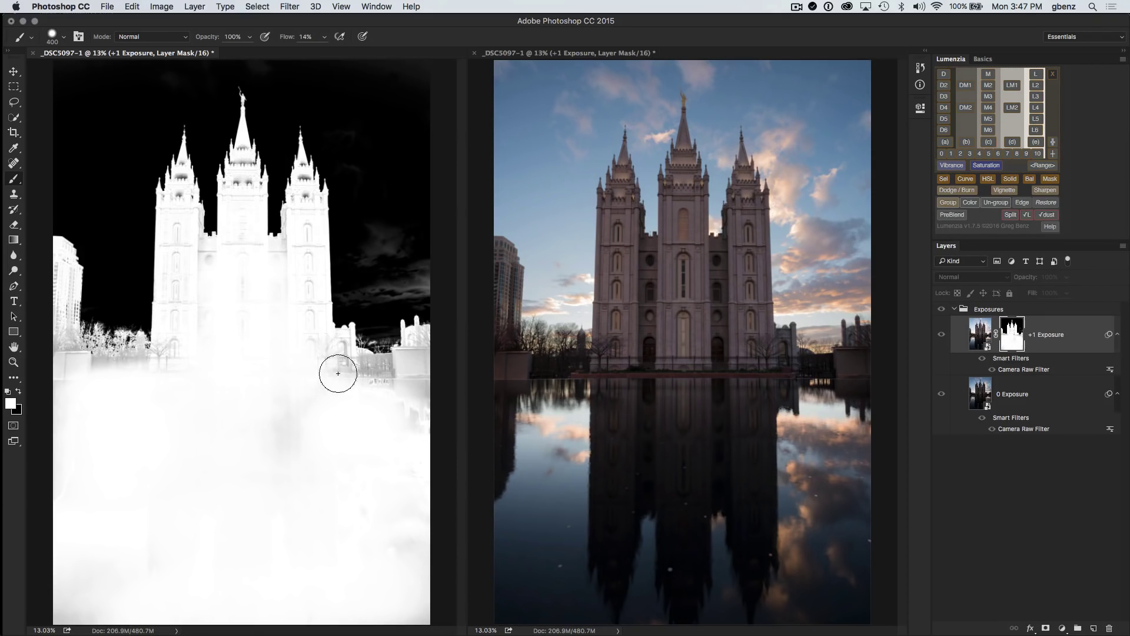
{"action": "left_click_drag", "start_coordinate": [291, 353], "coordinate": [270, 370]}
Switch to black and paint the sky black up toward the top-left with a 600 brush.
{"action": "key", "text": "x"}
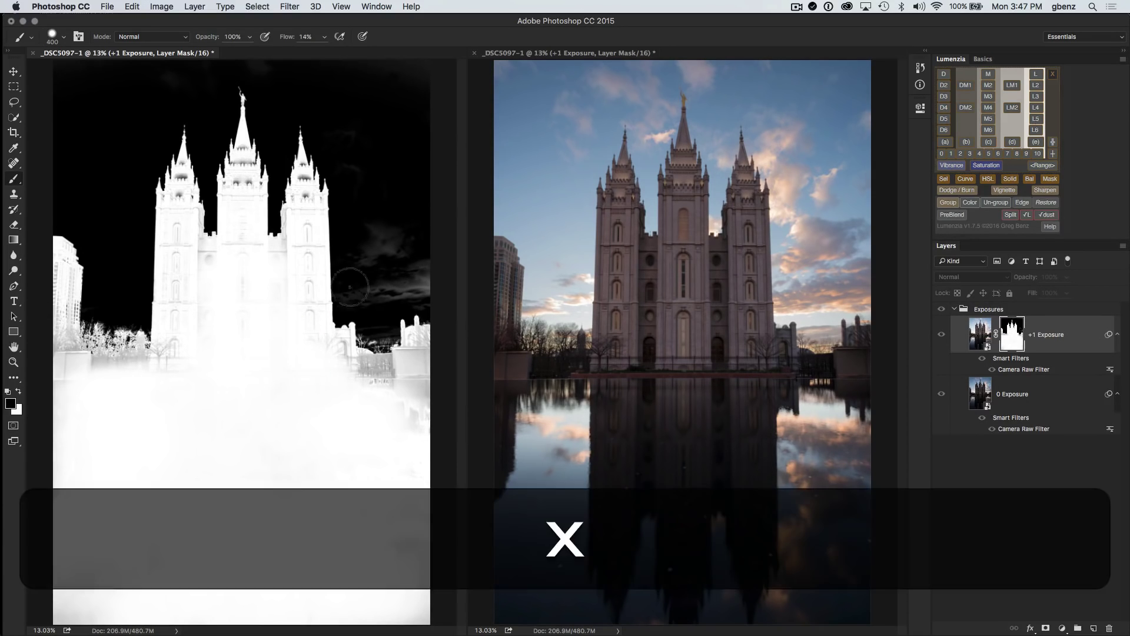
{"action": "mouse_move", "coordinate": [399, 245]}
{"action": "left_mouse_down"}
{"action": "mouse_move", "coordinate": [402, 276]}
{"action": "mouse_move", "coordinate": [378, 288]}
{"action": "mouse_move", "coordinate": [416, 285]}
{"action": "mouse_move", "coordinate": [434, 266]}
{"action": "mouse_move", "coordinate": [408, 290]}
{"action": "mouse_move", "coordinate": [368, 297]}
{"action": "mouse_move", "coordinate": [371, 274]}
{"action": "mouse_move", "coordinate": [405, 265]}
{"action": "mouse_move", "coordinate": [430, 306]}
{"action": "mouse_move", "coordinate": [346, 298]}
{"action": "left_mouse_up"}
{"action": "key", "text": "bracketleft"}
{"action": "key", "text": "bracketleft"}
{"action": "key", "text": "bracketleft"}
{"action": "key", "text": "bracketright"}
{"action": "key", "text": "bracketright"}
{"action": "key", "text": "bracketright"}
{"action": "key", "text": "bracketright"}
{"action": "key", "text": "bracketright"}
{"action": "mouse_move", "coordinate": [320, 63]}
{"action": "left_mouse_down"}
{"action": "mouse_move", "coordinate": [83, 57]}
{"action": "mouse_move", "coordinate": [49, 67]}
{"action": "mouse_move", "coordinate": [70, 118]}
{"action": "mouse_move", "coordinate": [51, 139]}
{"action": "left_mouse_up"}
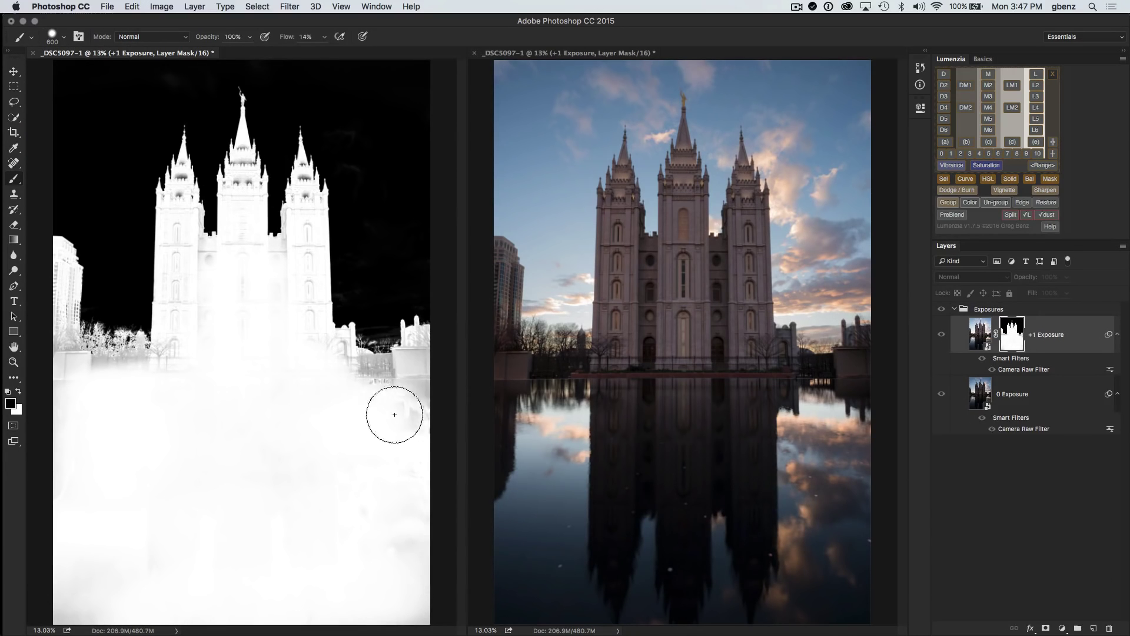
Switch back to white and paint the lower right and the right tower with a 200 brush.
{"action": "key", "text": "x"}
{"action": "left_click", "coordinate": [391, 416]}
{"action": "mouse_move", "coordinate": [390, 416]}
{"action": "left_mouse_down"}
{"action": "mouse_move", "coordinate": [359, 388]}
{"action": "mouse_move", "coordinate": [426, 500]}
{"action": "mouse_move", "coordinate": [418, 566]}
{"action": "left_mouse_up"}
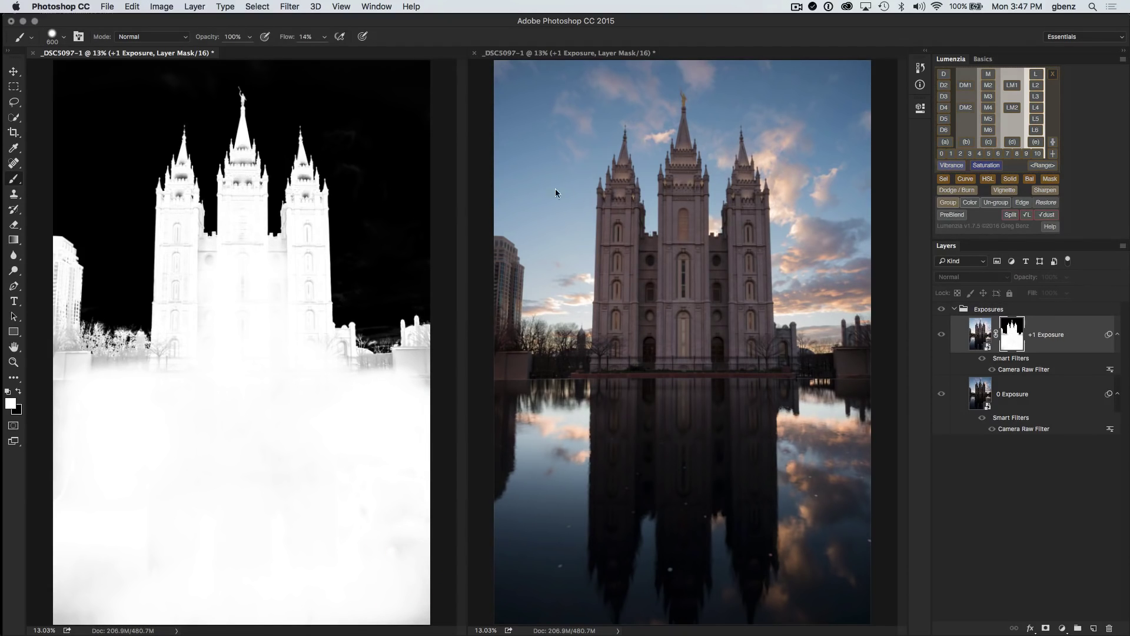
{"action": "key", "text": "bracketleft"}
{"action": "key", "text": "bracketleft"}
{"action": "key", "text": "bracketleft"}
{"action": "key", "text": "bracketleft"}
{"action": "left_click", "coordinate": [243, 187]}
{"action": "mouse_move", "coordinate": [306, 212]}
{"action": "left_mouse_down"}
{"action": "mouse_move", "coordinate": [307, 312]}
{"action": "mouse_move", "coordinate": [314, 299]}
{"action": "mouse_move", "coordinate": [224, 311]}
{"action": "mouse_move", "coordinate": [224, 243]}
{"action": "mouse_move", "coordinate": [184, 280]}
{"action": "mouse_move", "coordinate": [171, 352]}
{"action": "left_mouse_up"}
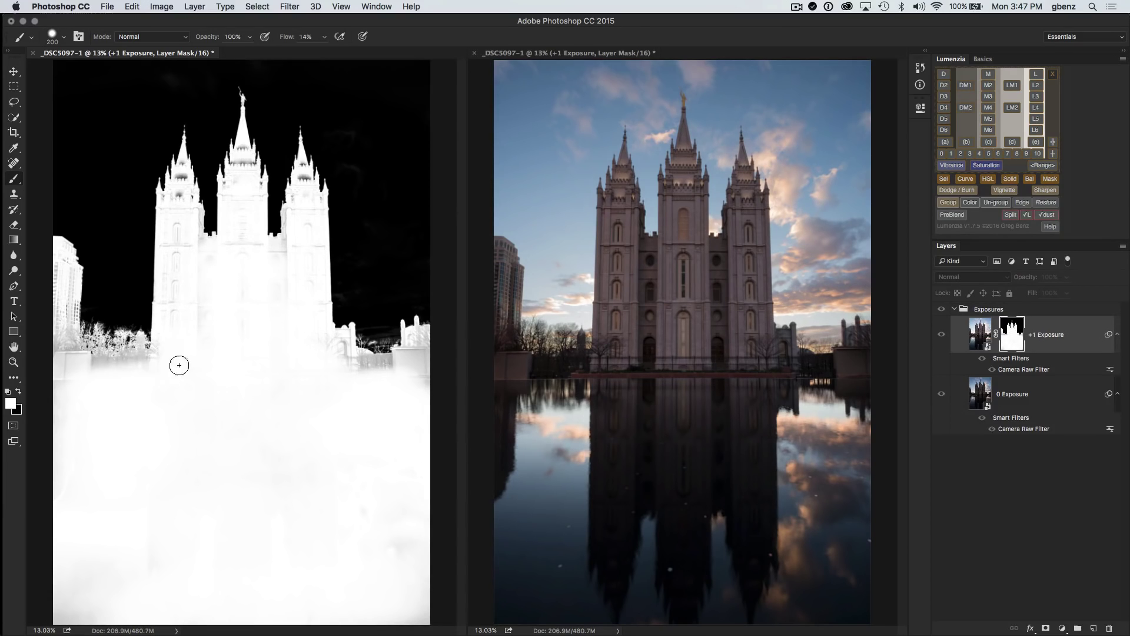
{"action": "left_click", "coordinate": [170, 366]}
Paint white streaks left of the left tower and a black stroke across the centre tower.
{"action": "mouse_move", "coordinate": [183, 212]}
{"action": "left_mouse_down"}
{"action": "mouse_move", "coordinate": [166, 209]}
{"action": "mouse_move", "coordinate": [182, 184]}
{"action": "mouse_move", "coordinate": [166, 182]}
{"action": "mouse_move", "coordinate": [97, 285]}
{"action": "left_mouse_up"}
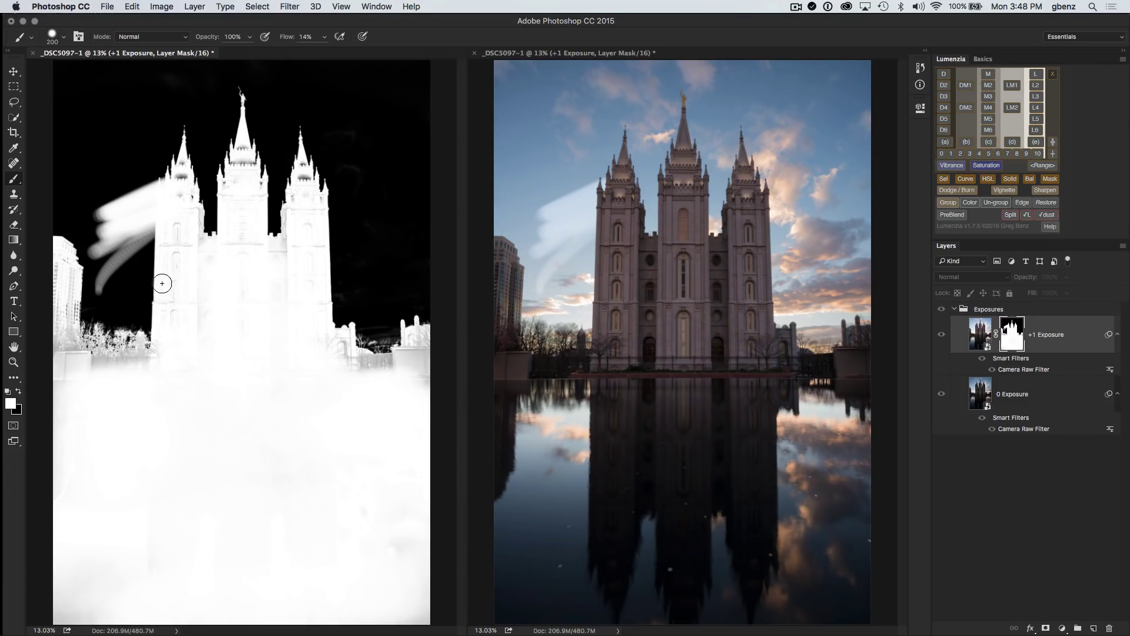
{"action": "key", "text": "x"}
{"action": "mouse_move", "coordinate": [259, 231]}
{"action": "left_mouse_down"}
{"action": "mouse_move", "coordinate": [217, 238]}
{"action": "mouse_move", "coordinate": [244, 233]}
{"action": "mouse_move", "coordinate": [229, 259]}
{"action": "mouse_move", "coordinate": [250, 241]}
{"action": "mouse_move", "coordinate": [210, 250]}
{"action": "mouse_move", "coordinate": [248, 221]}
{"action": "mouse_move", "coordinate": [216, 273]}
{"action": "left_mouse_up"}
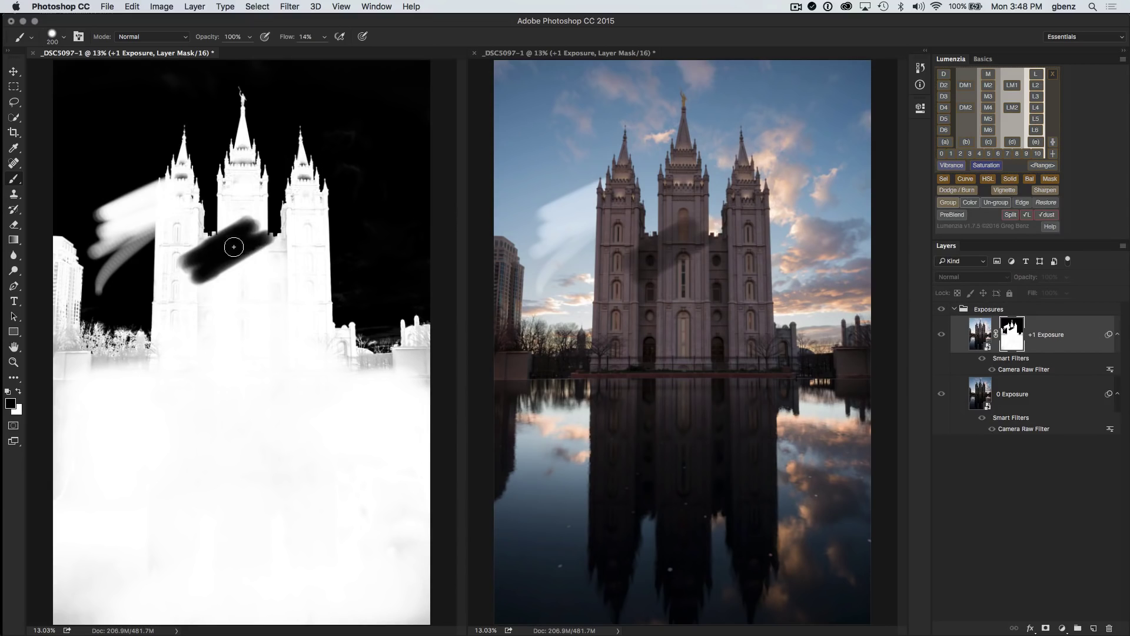
Step back two brush strokes in the History panel, then return to the latest state.
{"action": "left_click", "coordinate": [921, 69]}
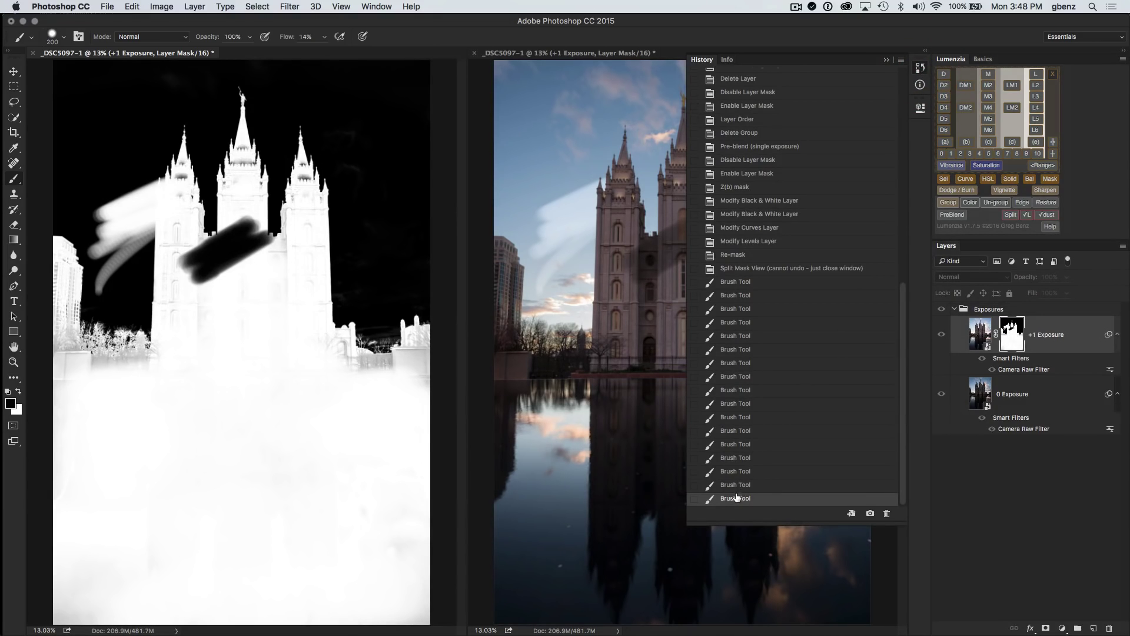
{"action": "left_click", "coordinate": [734, 472]}
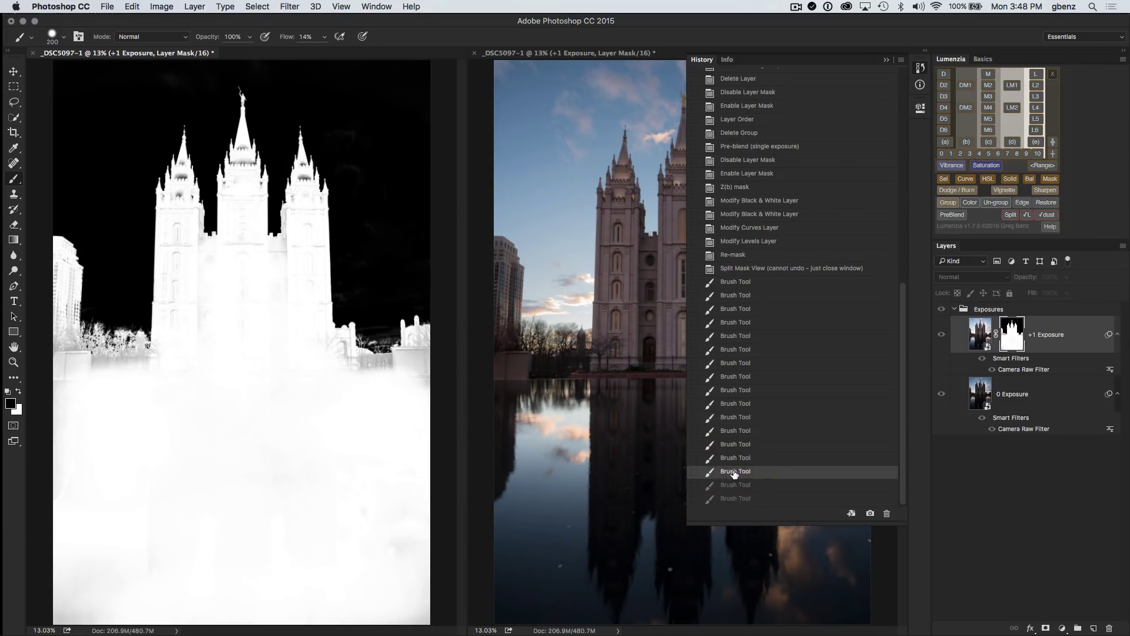
{"action": "left_click", "coordinate": [730, 500]}
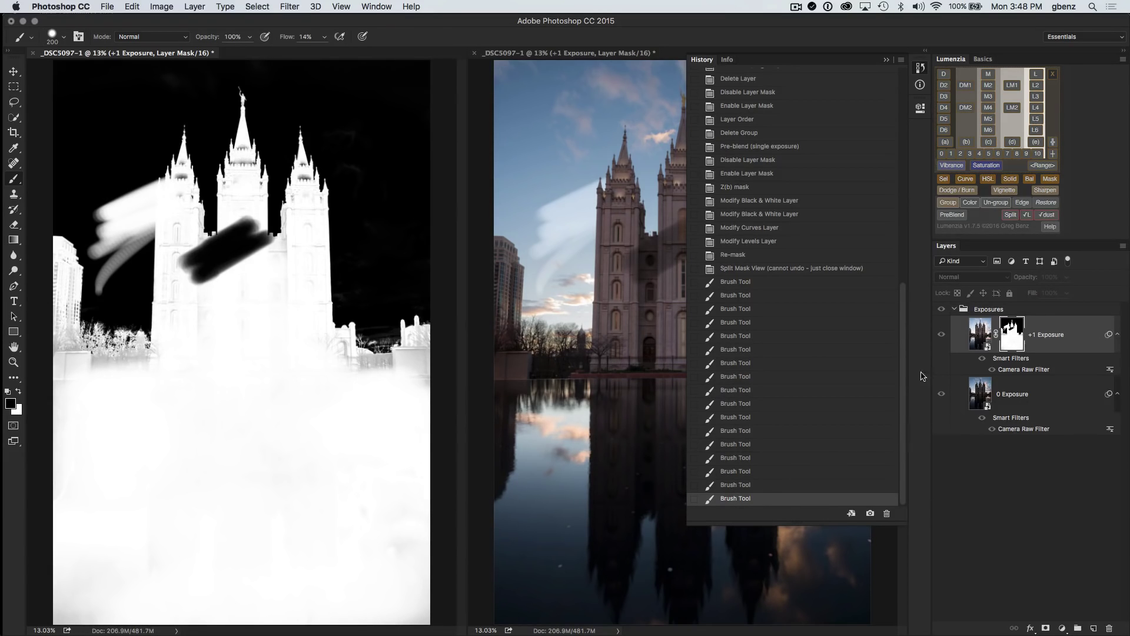
Collapse History, switch to white, and paint over the lower part of the centre-tower smear.
{"action": "left_click", "coordinate": [920, 68]}
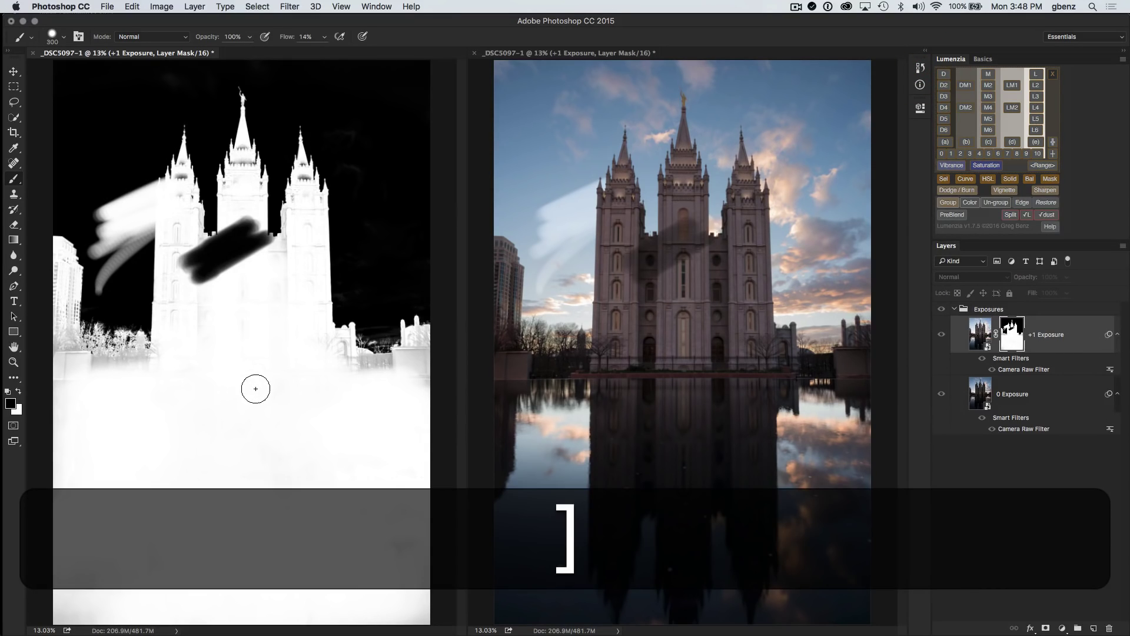
{"action": "key", "text": "x"}
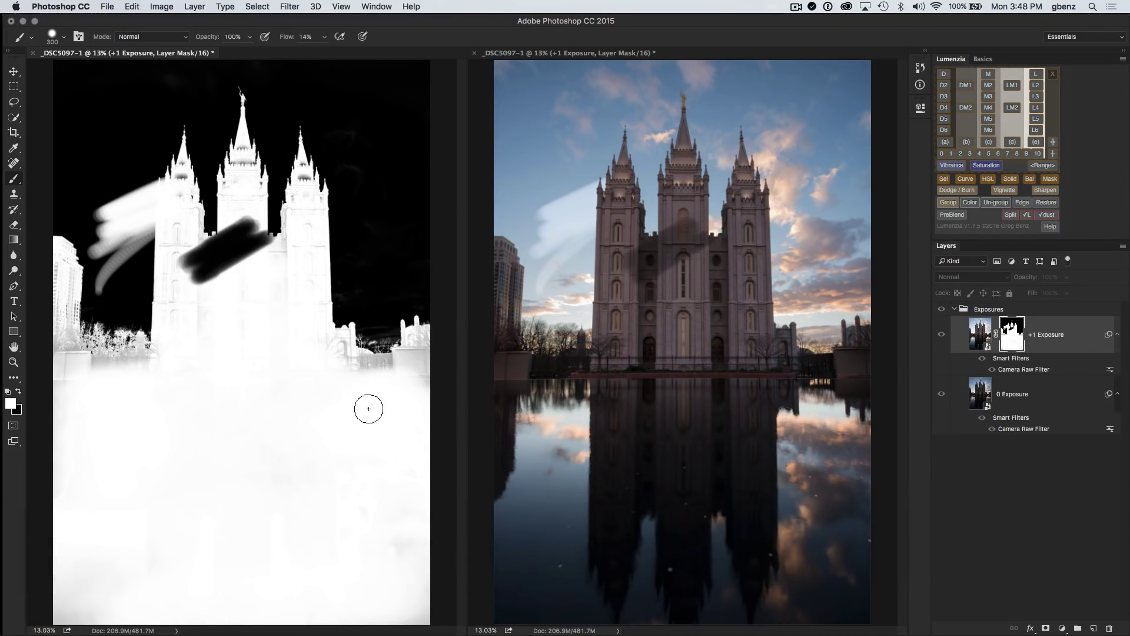
{"action": "left_click", "coordinate": [378, 378]}
{"action": "mouse_move", "coordinate": [377, 379]}
{"action": "left_mouse_down"}
{"action": "mouse_move", "coordinate": [353, 375]}
{"action": "mouse_move", "coordinate": [336, 343]}
{"action": "mouse_move", "coordinate": [322, 347]}
{"action": "mouse_move", "coordinate": [314, 373]}
{"action": "mouse_move", "coordinate": [429, 379]}
{"action": "mouse_move", "coordinate": [423, 348]}
{"action": "left_mouse_up"}
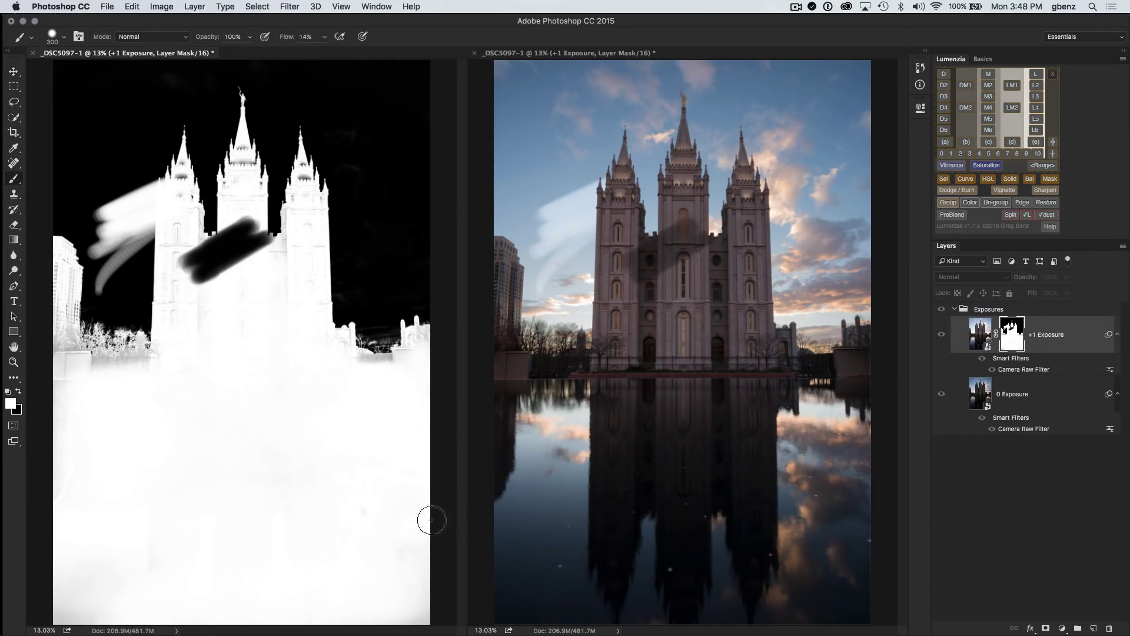
{"action": "left_click", "coordinate": [418, 353]}
{"action": "mouse_move", "coordinate": [71, 372]}
{"action": "left_mouse_down"}
{"action": "mouse_move", "coordinate": [49, 327]}
{"action": "mouse_move", "coordinate": [61, 374]}
{"action": "mouse_move", "coordinate": [68, 295]}
{"action": "mouse_move", "coordinate": [56, 288]}
{"action": "mouse_move", "coordinate": [57, 269]}
{"action": "mouse_move", "coordinate": [65, 380]}
{"action": "left_mouse_up"}
{"action": "mouse_move", "coordinate": [240, 285]}
{"action": "left_mouse_down"}
{"action": "mouse_move", "coordinate": [183, 259]}
{"action": "mouse_move", "coordinate": [182, 285]}
{"action": "mouse_move", "coordinate": [248, 302]}
{"action": "mouse_move", "coordinate": [214, 363]}
{"action": "mouse_move", "coordinate": [115, 377]}
{"action": "left_mouse_up"}
Run Lumenzia Restore and keep UNDO to paint back to the earlier restore point.
{"action": "left_click", "coordinate": [206, 372]}
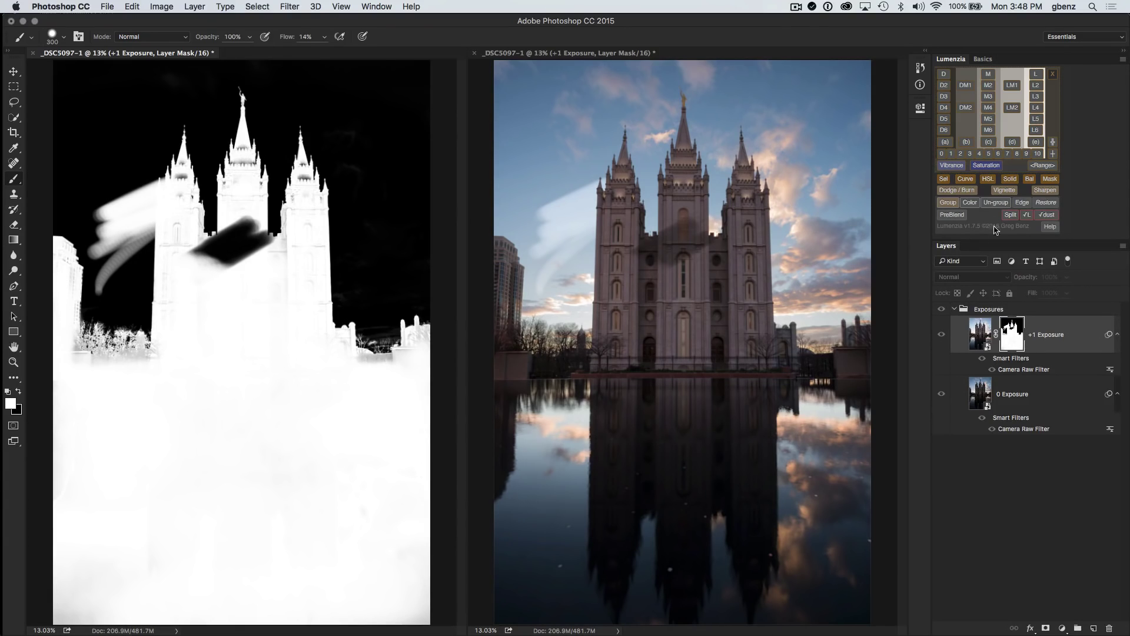
{"action": "left_click", "coordinate": [1046, 204]}
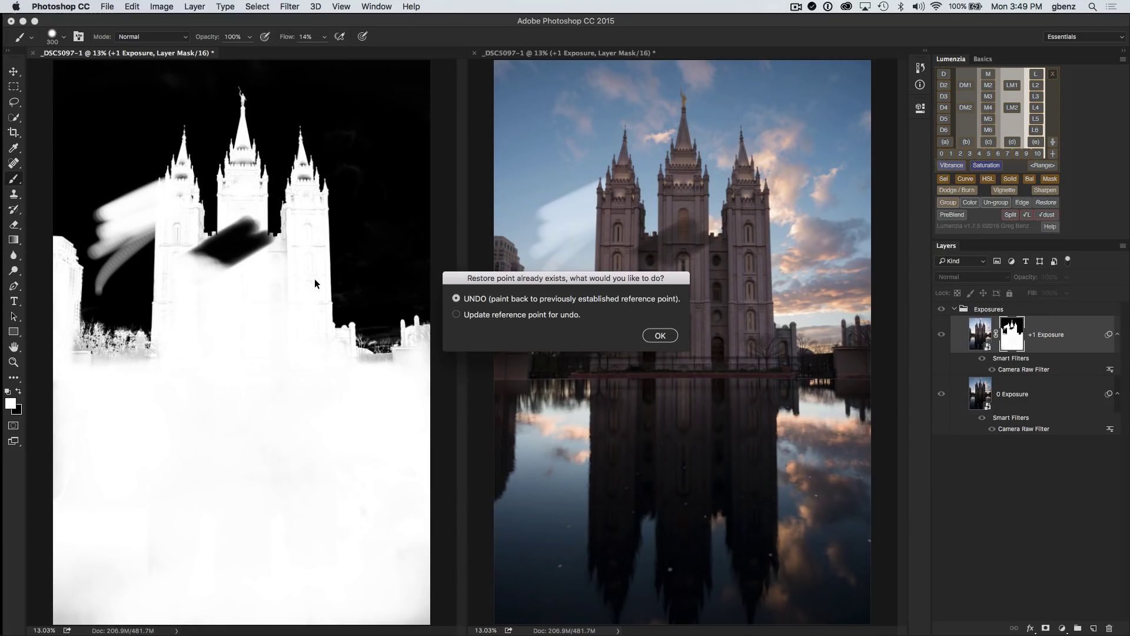
{"action": "left_click", "coordinate": [659, 335]}
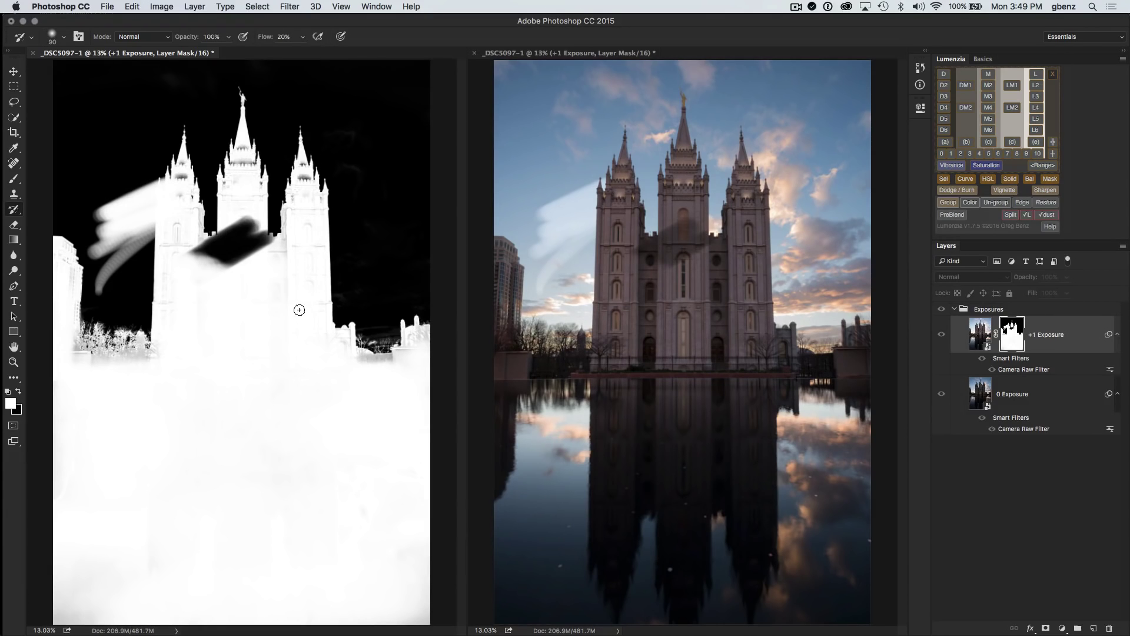
Use the restore brush at 400 then 200 to revert the smear, sky streaks and tower notch.
{"action": "key", "text": "bracketright"}
{"action": "key", "text": "bracketright"}
{"action": "key", "text": "bracketright"}
{"action": "key", "text": "bracketright"}
{"action": "key", "text": "bracketright"}
{"action": "key", "text": "bracketright"}
{"action": "key", "text": "bracketright"}
{"action": "key", "text": "bracketright"}
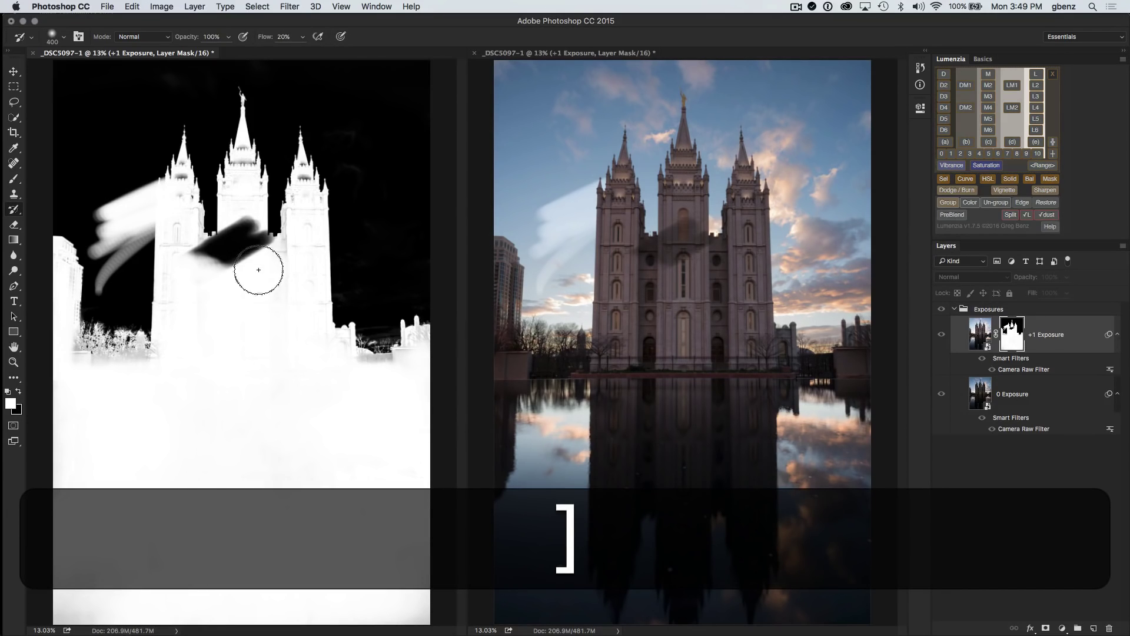
{"action": "mouse_move", "coordinate": [257, 269]}
{"action": "left_mouse_down"}
{"action": "mouse_move", "coordinate": [252, 245]}
{"action": "mouse_move", "coordinate": [264, 245]}
{"action": "mouse_move", "coordinate": [244, 227]}
{"action": "mouse_move", "coordinate": [242, 240]}
{"action": "mouse_move", "coordinate": [184, 245]}
{"action": "mouse_move", "coordinate": [249, 227]}
{"action": "mouse_move", "coordinate": [235, 240]}
{"action": "left_mouse_up"}
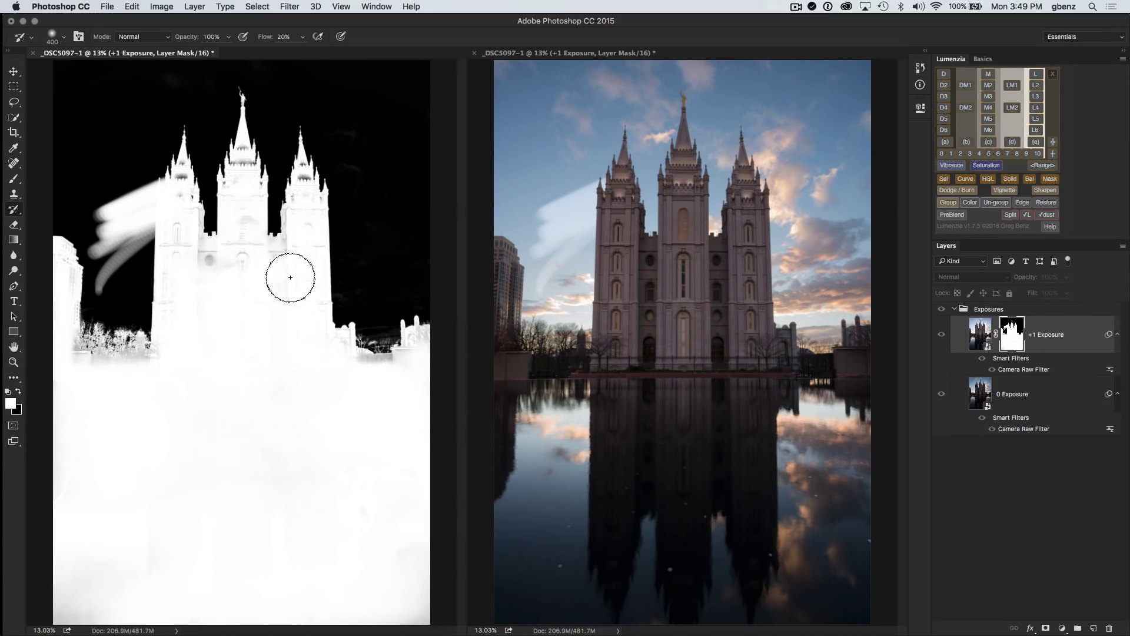
{"action": "mouse_move", "coordinate": [321, 366]}
{"action": "left_mouse_down"}
{"action": "mouse_move", "coordinate": [312, 264]}
{"action": "mouse_move", "coordinate": [324, 412]}
{"action": "left_mouse_up"}
{"action": "key", "text": "super+z"}
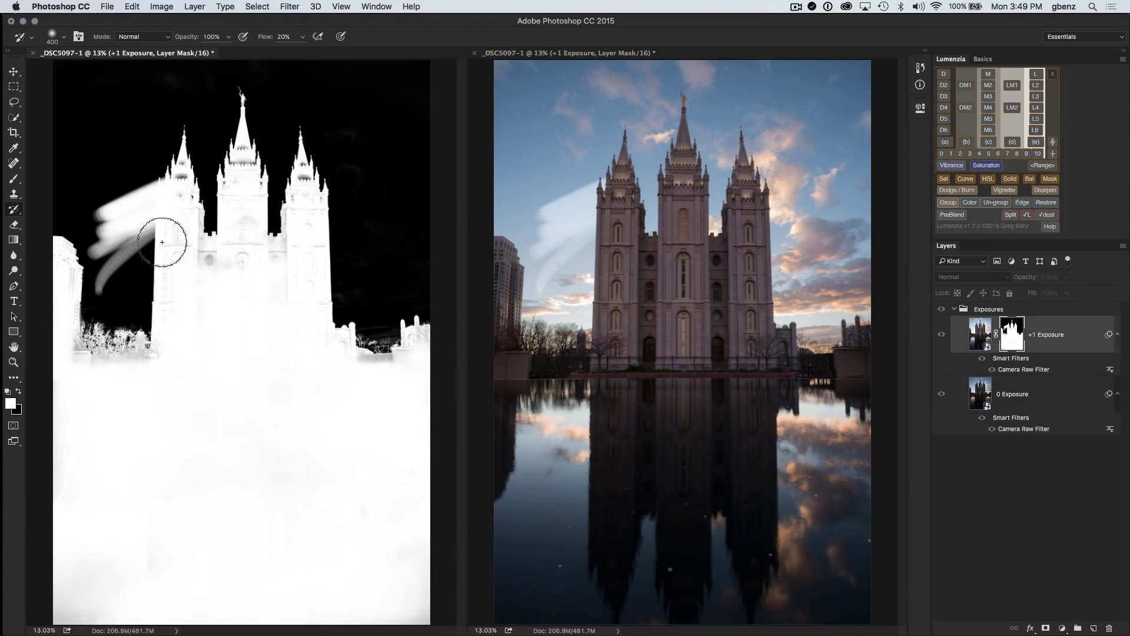
{"action": "mouse_move", "coordinate": [114, 273]}
{"action": "left_mouse_down"}
{"action": "mouse_move", "coordinate": [112, 202]}
{"action": "mouse_move", "coordinate": [106, 247]}
{"action": "mouse_move", "coordinate": [114, 226]}
{"action": "mouse_move", "coordinate": [121, 252]}
{"action": "mouse_move", "coordinate": [149, 185]}
{"action": "mouse_move", "coordinate": [141, 239]}
{"action": "mouse_move", "coordinate": [130, 212]}
{"action": "mouse_move", "coordinate": [101, 225]}
{"action": "mouse_move", "coordinate": [209, 201]}
{"action": "mouse_move", "coordinate": [209, 216]}
{"action": "mouse_move", "coordinate": [100, 199]}
{"action": "mouse_move", "coordinate": [96, 301]}
{"action": "mouse_move", "coordinate": [122, 243]}
{"action": "mouse_move", "coordinate": [123, 256]}
{"action": "mouse_move", "coordinate": [150, 235]}
{"action": "mouse_move", "coordinate": [119, 202]}
{"action": "mouse_move", "coordinate": [137, 198]}
{"action": "mouse_move", "coordinate": [132, 226]}
{"action": "left_mouse_up"}
{"action": "key", "text": "bracketleft"}
{"action": "key", "text": "bracketleft"}
{"action": "left_click", "coordinate": [220, 227]}
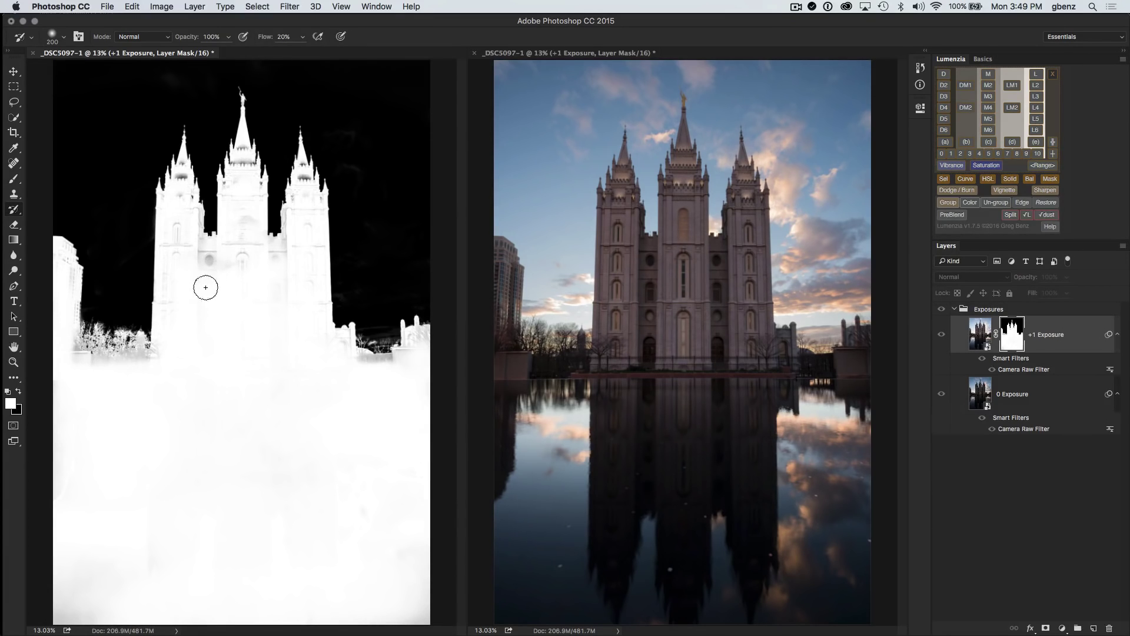
Switch to the regular brush and paint the temple area white with a 175 brush.
{"action": "key", "text": "b"}
{"action": "mouse_move", "coordinate": [390, 369]}
{"action": "left_mouse_down"}
{"action": "mouse_move", "coordinate": [361, 371]}
{"action": "mouse_move", "coordinate": [386, 371]}
{"action": "mouse_move", "coordinate": [350, 387]}
{"action": "mouse_move", "coordinate": [357, 393]}
{"action": "mouse_move", "coordinate": [375, 363]}
{"action": "mouse_move", "coordinate": [362, 360]}
{"action": "mouse_move", "coordinate": [385, 365]}
{"action": "mouse_move", "coordinate": [102, 374]}
{"action": "mouse_move", "coordinate": [61, 371]}
{"action": "left_mouse_up"}
{"action": "key", "text": "bracketleft"}
{"action": "key", "text": "bracketleft"}
{"action": "key", "text": "bracketleft"}
{"action": "mouse_move", "coordinate": [192, 308]}
{"action": "left_mouse_down"}
{"action": "mouse_move", "coordinate": [199, 261]}
{"action": "mouse_move", "coordinate": [177, 245]}
{"action": "mouse_move", "coordinate": [182, 235]}
{"action": "mouse_move", "coordinate": [242, 268]}
{"action": "mouse_move", "coordinate": [240, 242]}
{"action": "mouse_move", "coordinate": [295, 252]}
{"action": "left_mouse_up"}
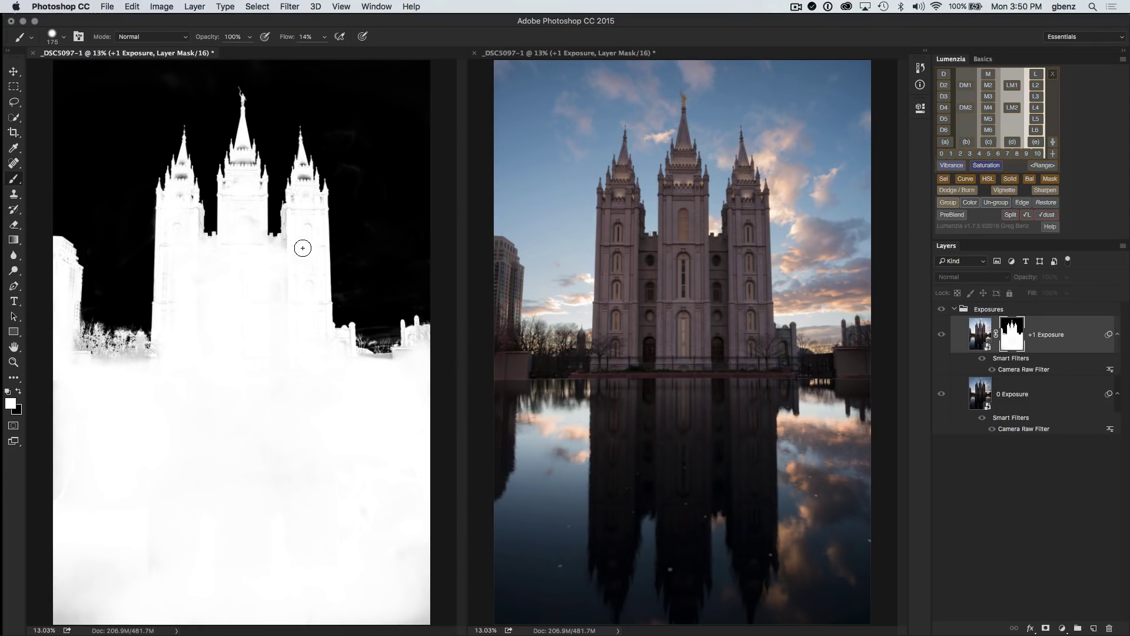
{"action": "left_click", "coordinate": [302, 268]}
Close the mask window and zoom to 100% on the bare trees against the sky.
{"action": "left_click", "coordinate": [33, 53]}
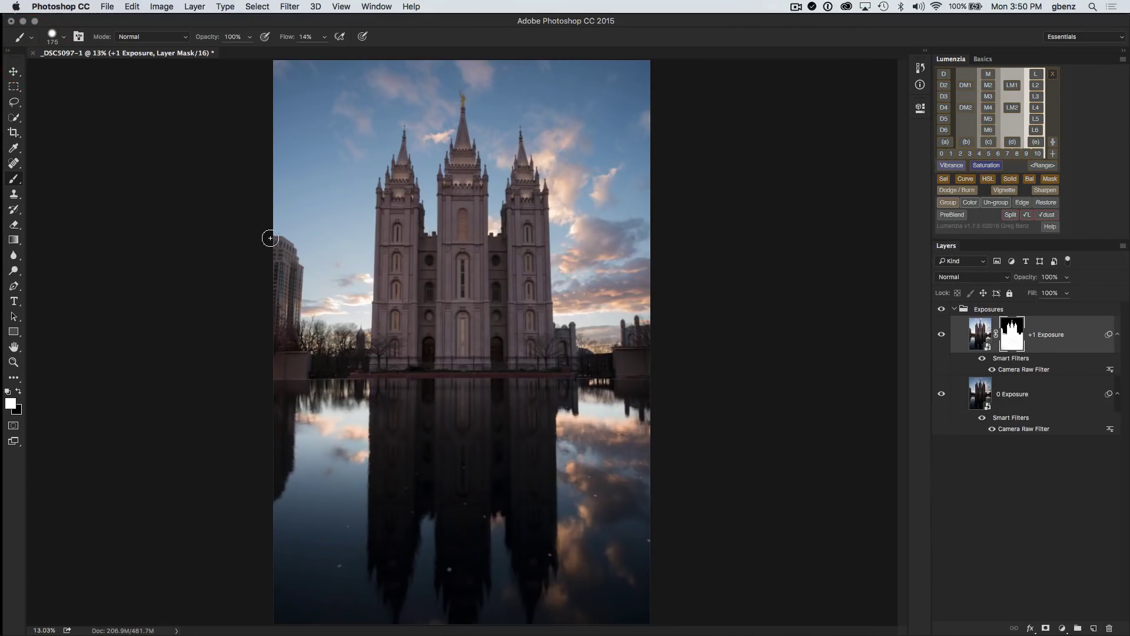
{"action": "key", "text": "super+equal"}
{"action": "key", "text": "super+equal"}
{"action": "key", "text": "super+equal"}
{"action": "key", "text": "super+equal"}
{"action": "key", "text": "super+equal"}
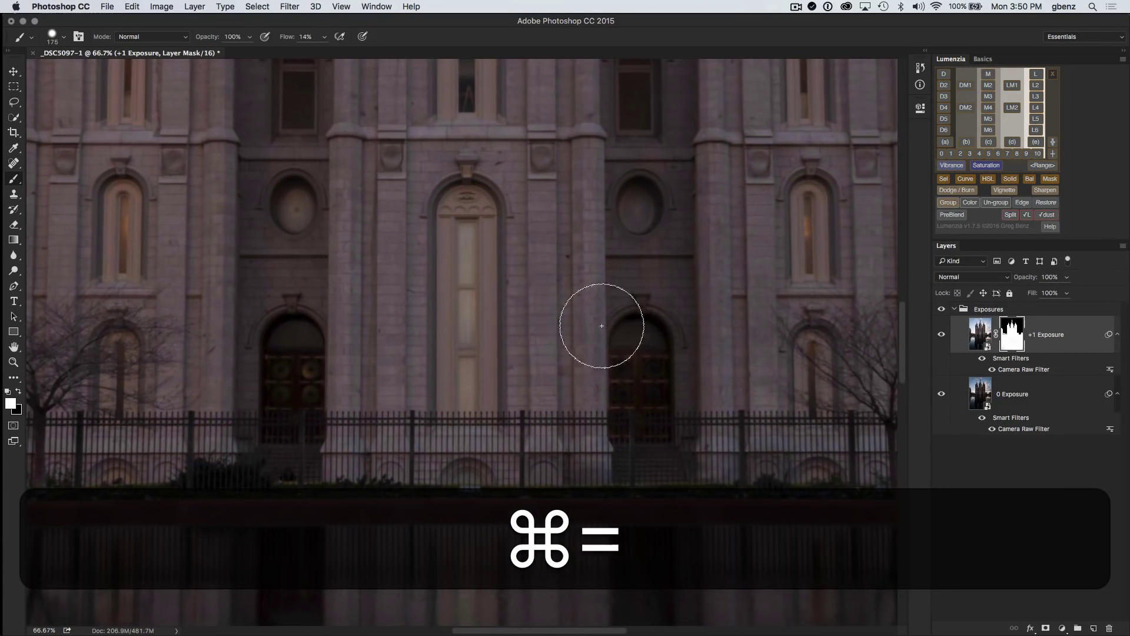
{"action": "left_click_drag", "start_coordinate": [602, 325], "coordinate": [242, 391]}
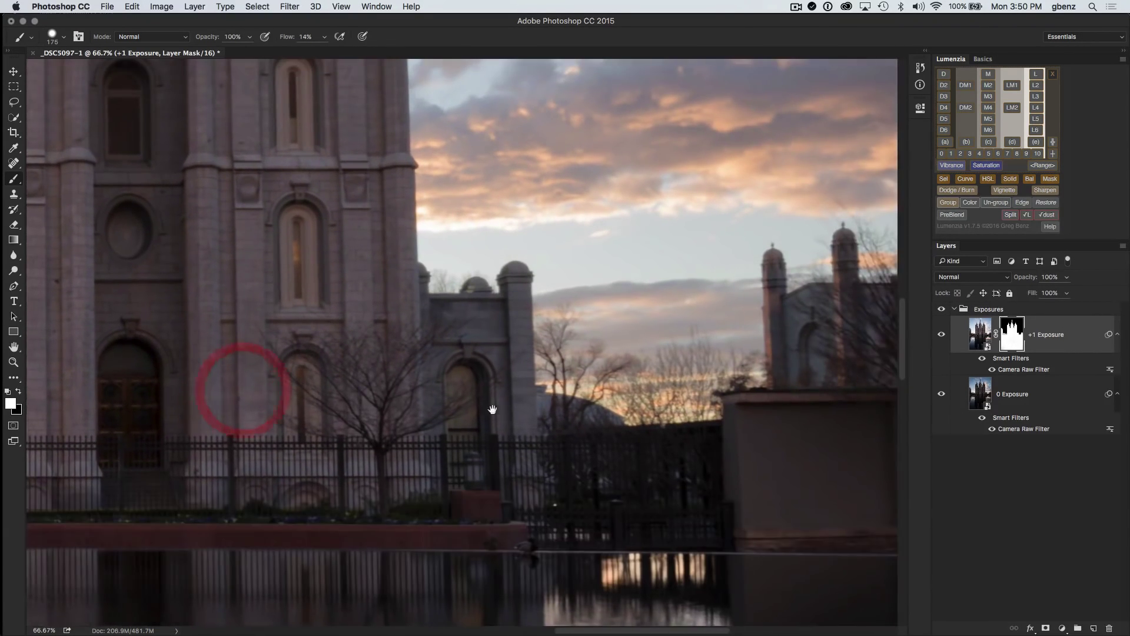
{"action": "left_click_drag", "start_coordinate": [464, 404], "coordinate": [346, 382]}
{"action": "key", "text": "super+equal"}
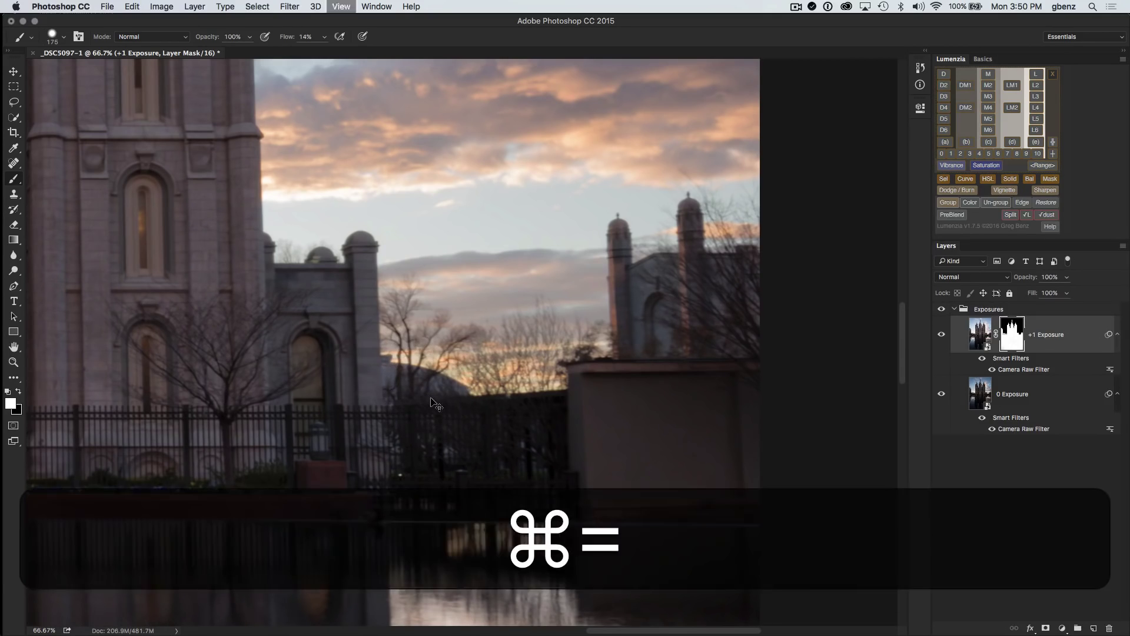
{"action": "left_click_drag", "start_coordinate": [317, 345], "coordinate": [530, 408]}
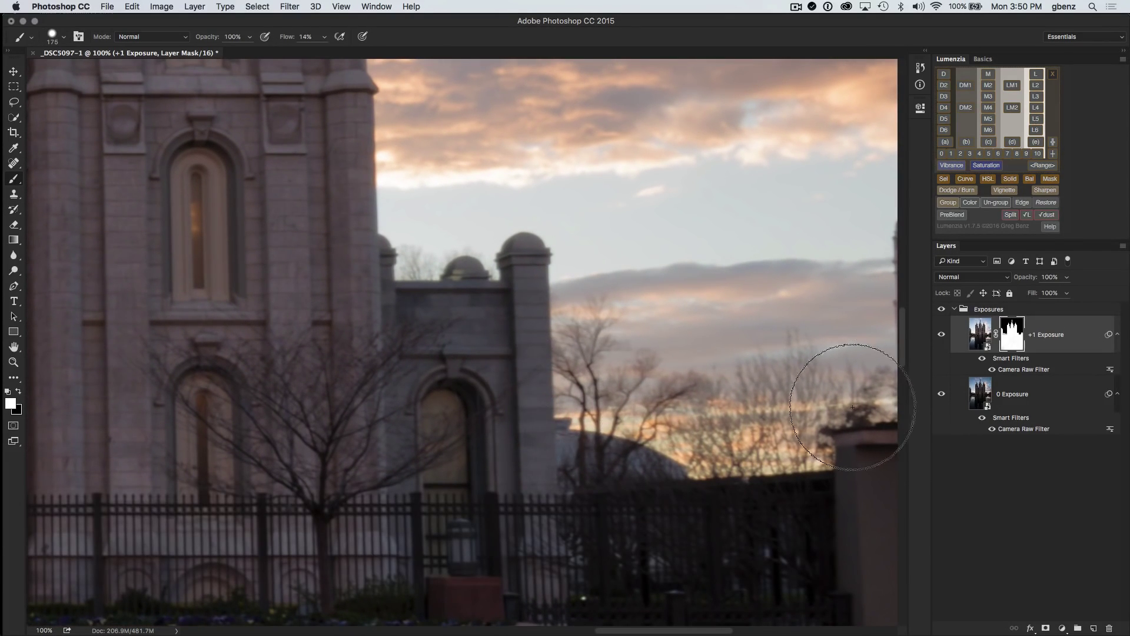
Shrink the brush to 100 and toggle the +1 Exposure layer off and on to compare.
{"action": "key", "text": "bracketleft"}
{"action": "key", "text": "bracketleft"}
{"action": "key", "text": "bracketleft"}
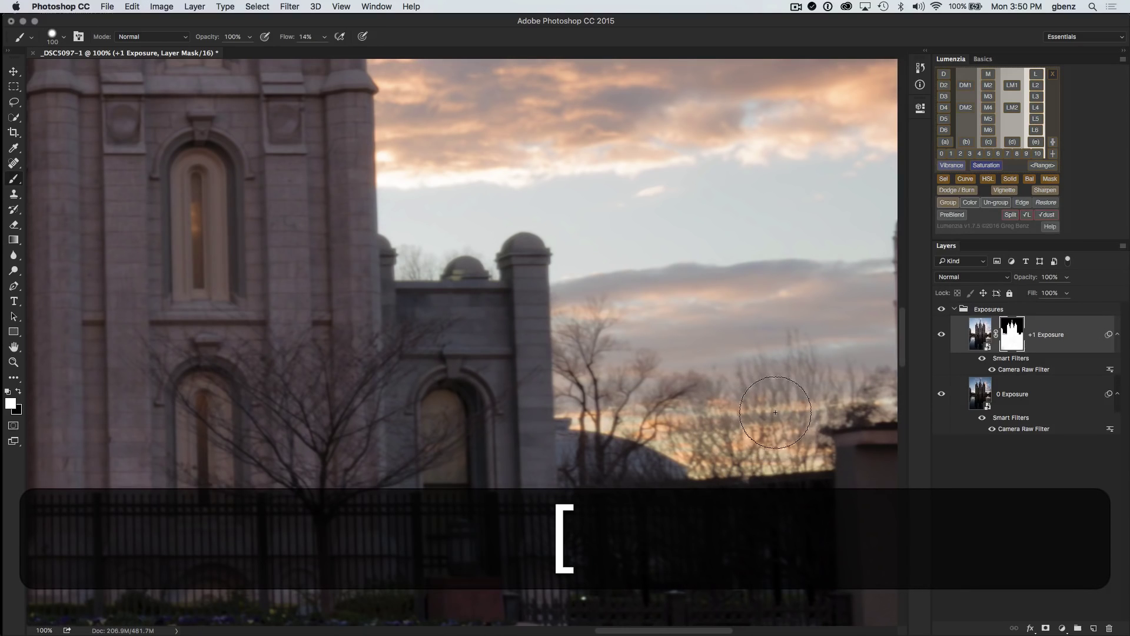
{"action": "left_click", "coordinate": [941, 334]}
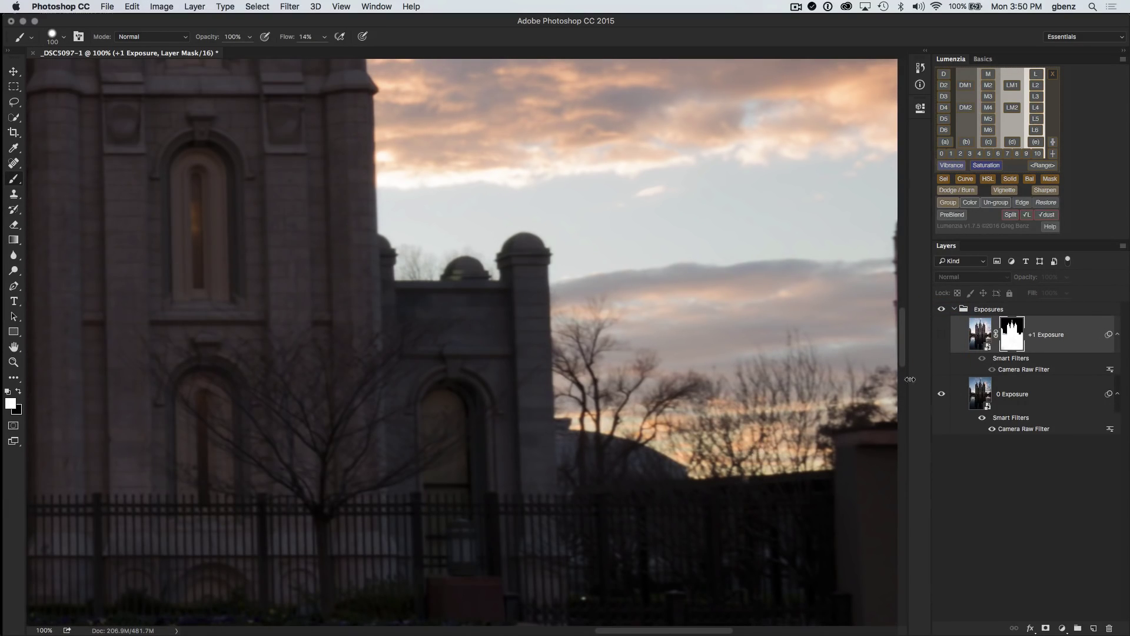
{"action": "left_click", "coordinate": [944, 335]}
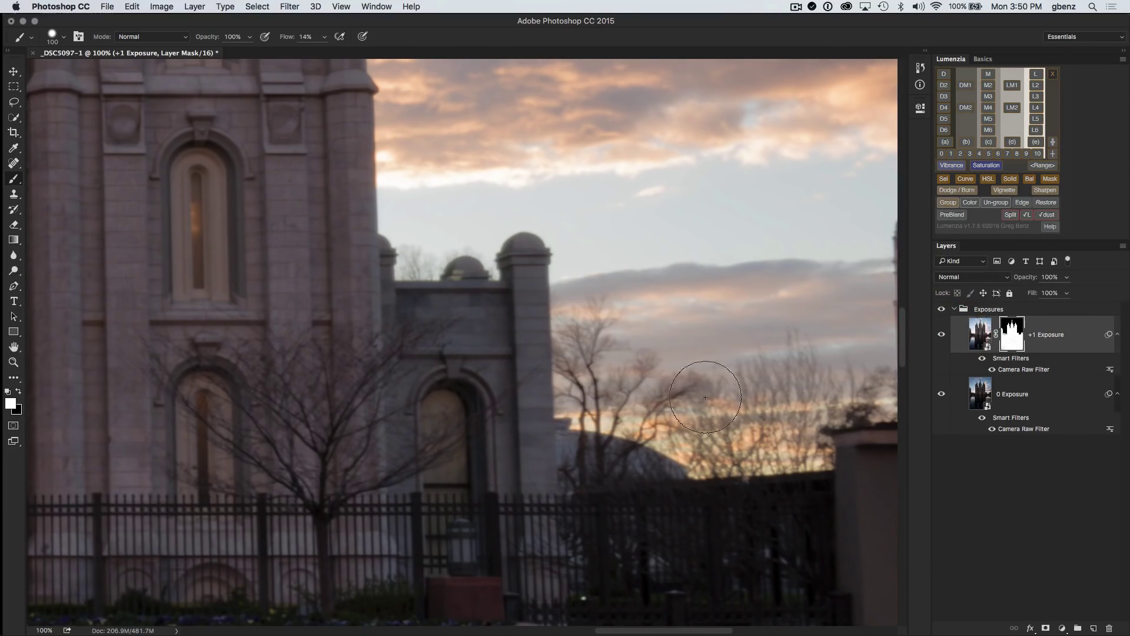
Brighten the mask over the trees, then start Lumenzia Edge as a Complex mask.
{"action": "mouse_move", "coordinate": [742, 413]}
{"action": "left_mouse_down"}
{"action": "mouse_move", "coordinate": [766, 409]}
{"action": "mouse_move", "coordinate": [733, 415]}
{"action": "mouse_move", "coordinate": [757, 411]}
{"action": "mouse_move", "coordinate": [743, 414]}
{"action": "left_mouse_up"}
{"action": "key", "text": "v"}
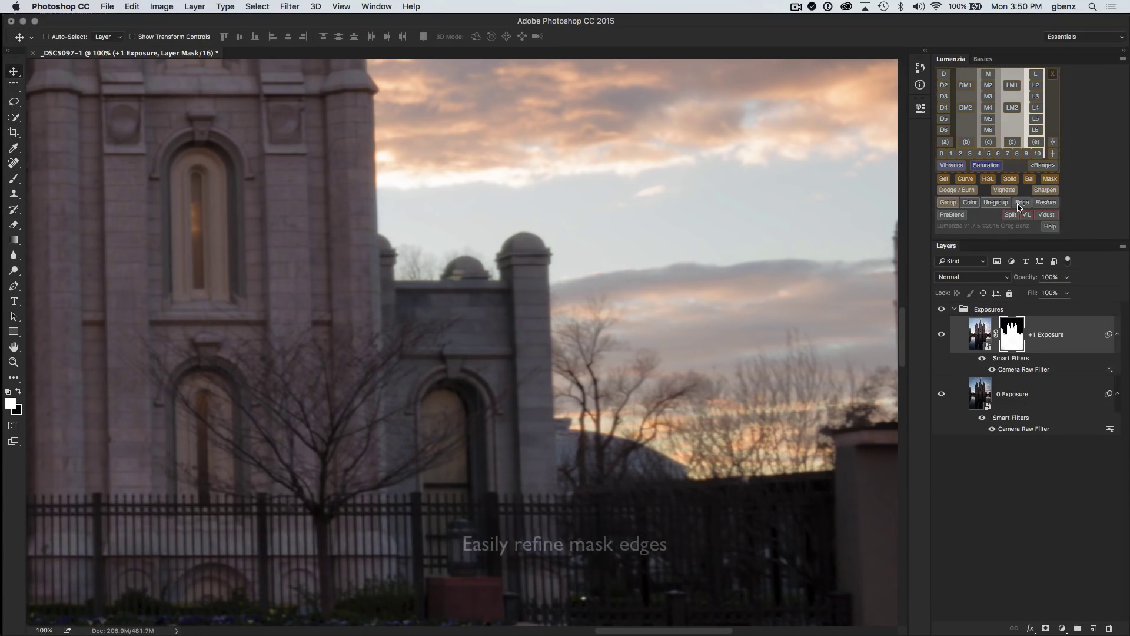
{"action": "left_click", "coordinate": [1022, 203]}
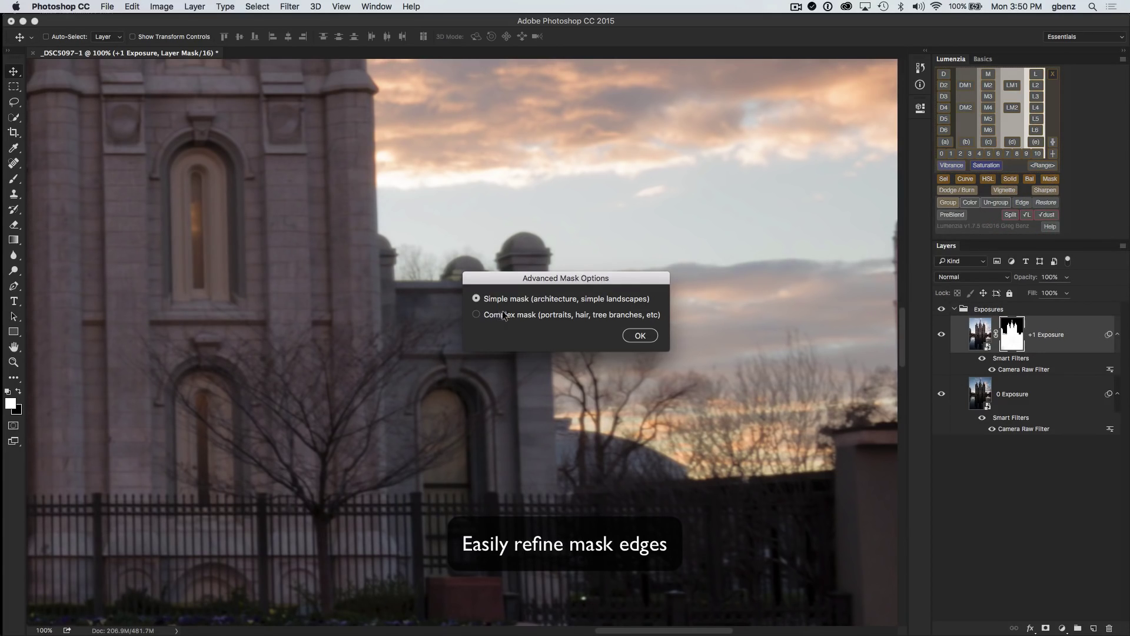
{"action": "left_click", "coordinate": [638, 336]}
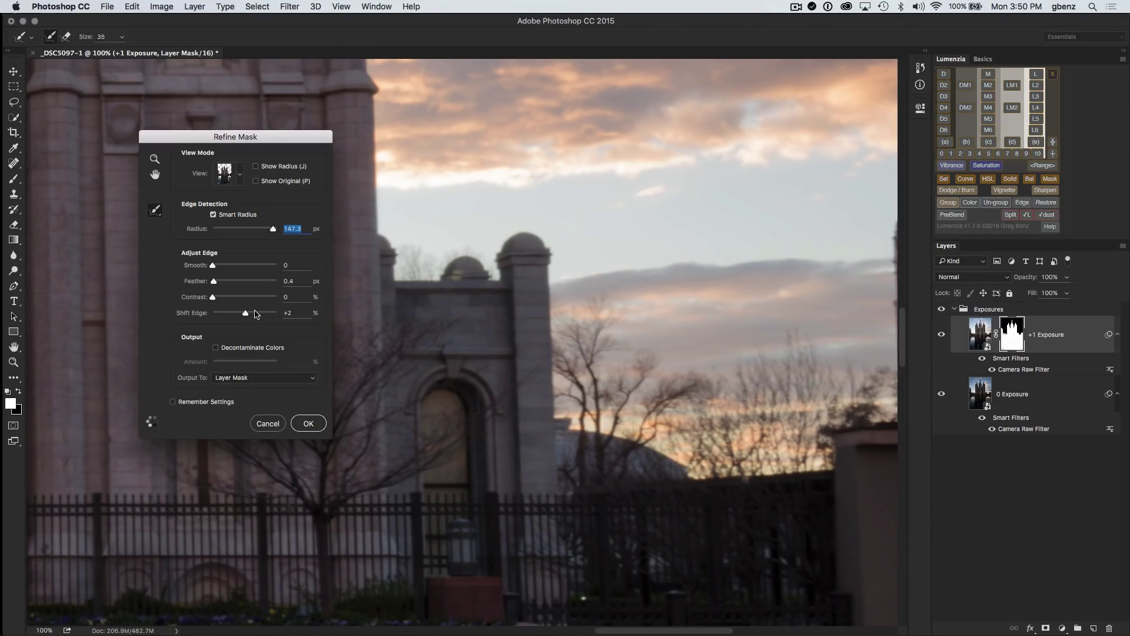
Check preview modes and Show Original in Refine Mask, then apply the refined edges.
{"action": "left_click", "coordinate": [240, 177]}
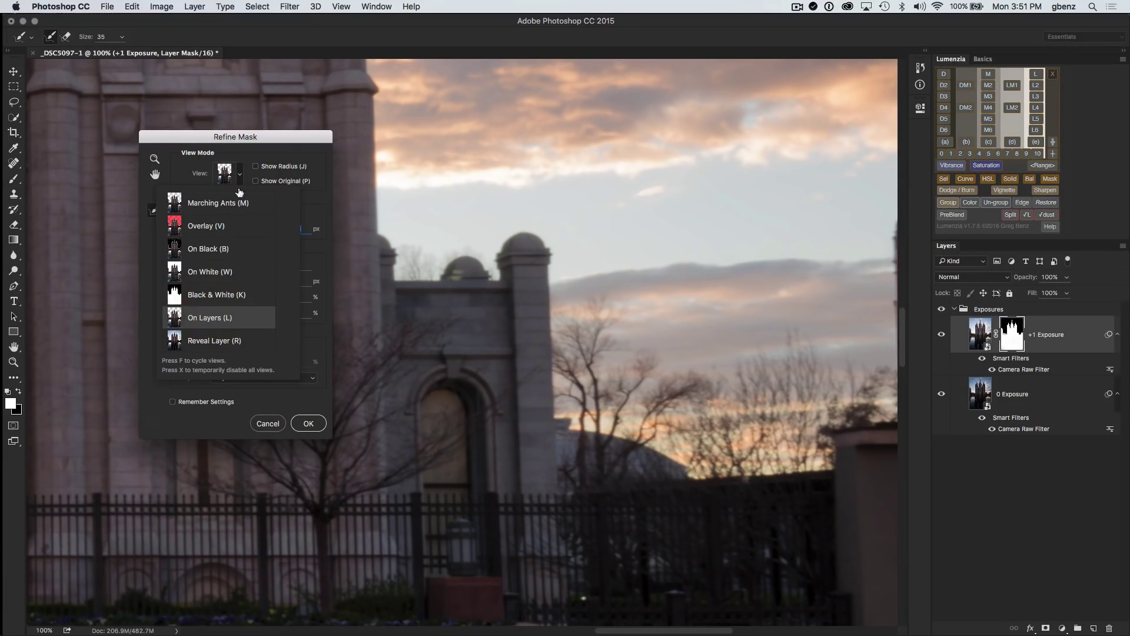
{"action": "left_click", "coordinate": [256, 182]}
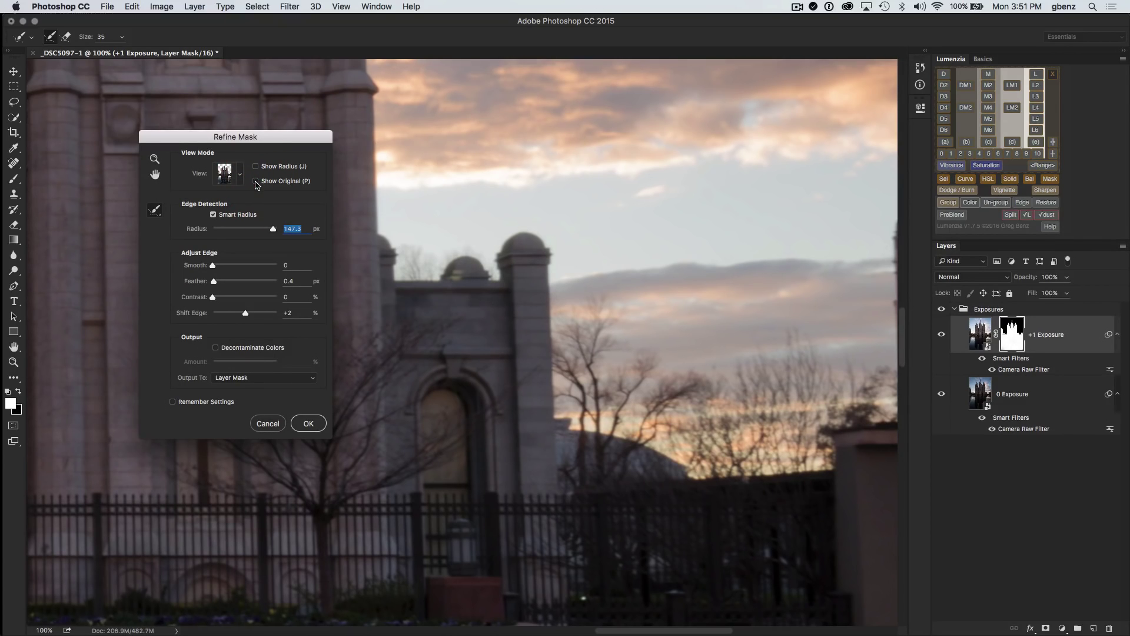
{"action": "left_click", "coordinate": [256, 182]}
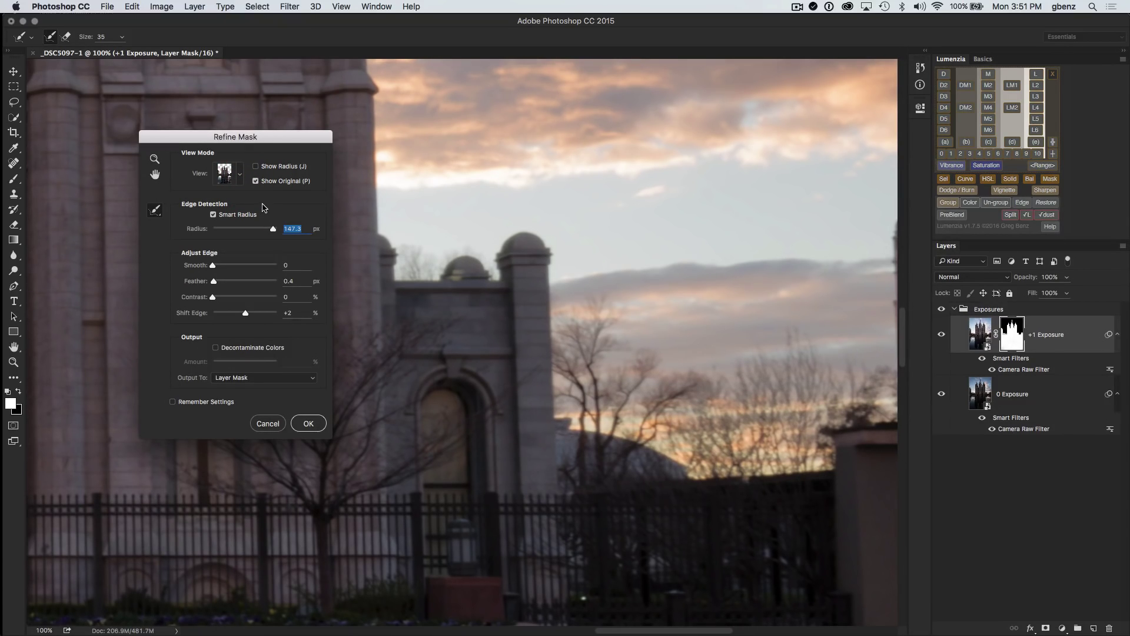
{"action": "left_click", "coordinate": [256, 182]}
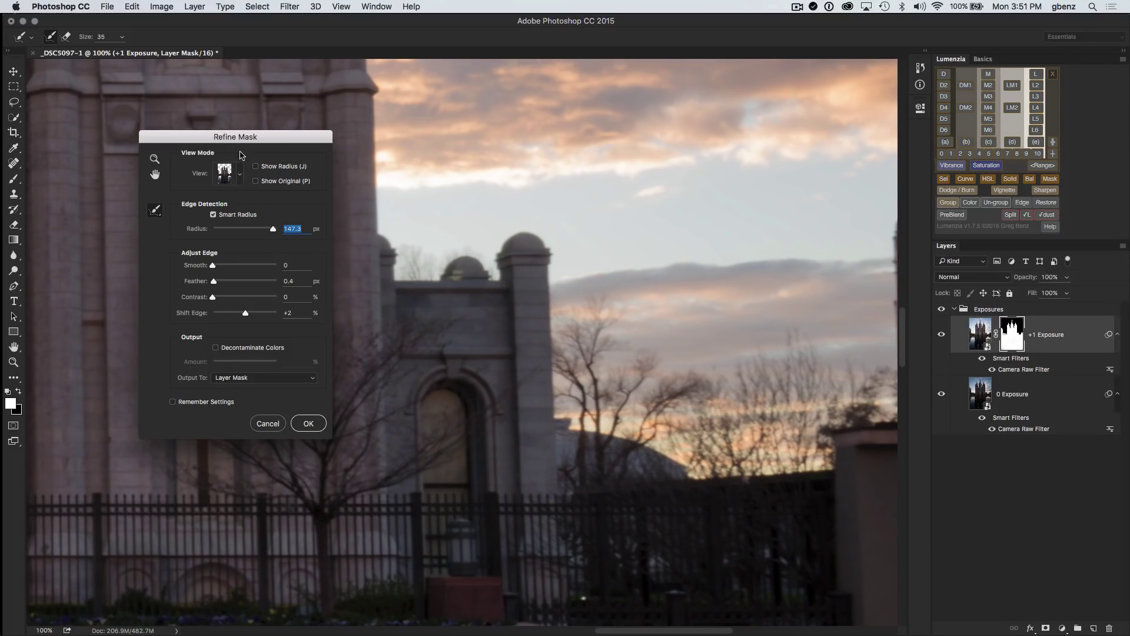
{"action": "left_click_drag", "start_coordinate": [245, 141], "coordinate": [437, 303]}
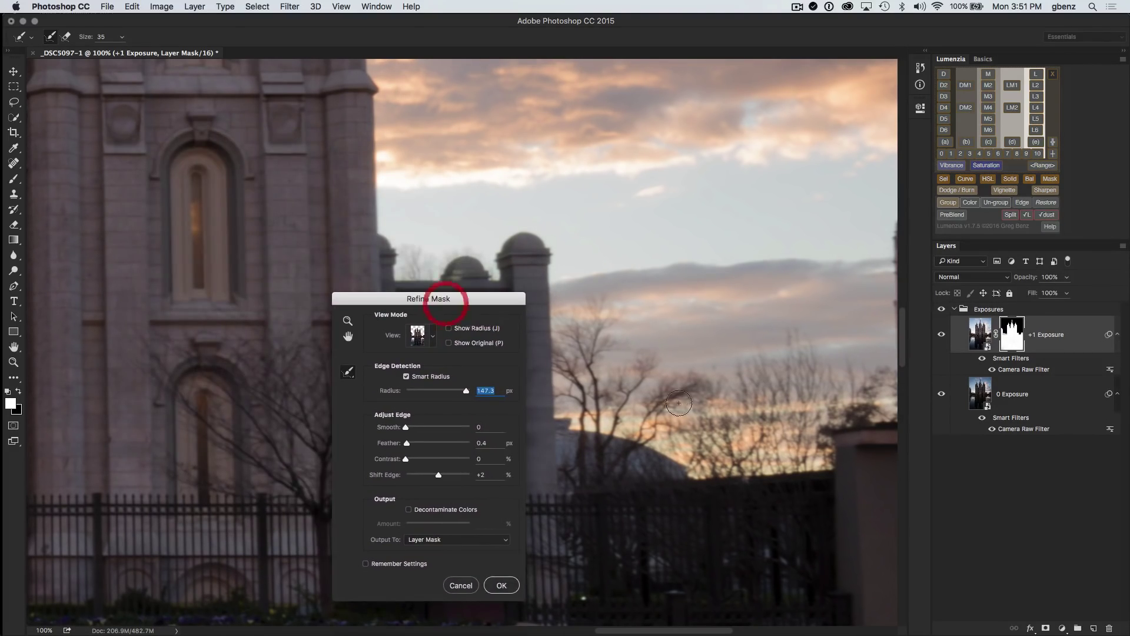
{"action": "left_click", "coordinate": [449, 344]}
{"action": "left_click", "coordinate": [502, 587]}
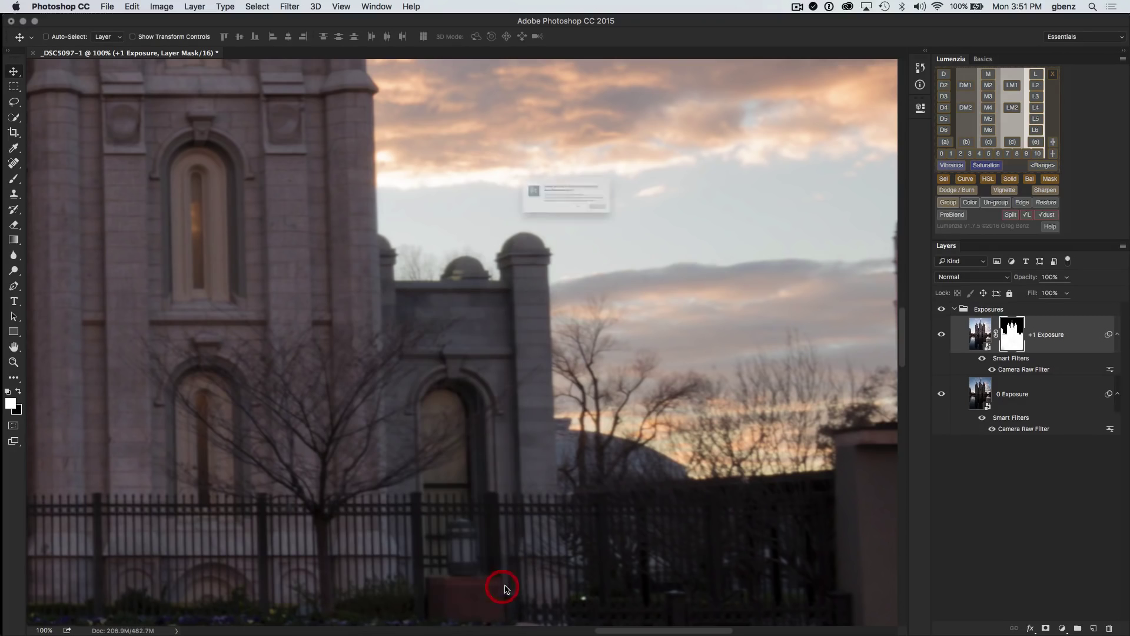
Decline adding Lumenzia's decontaminate layer.
{"action": "left_click", "coordinate": [599, 228]}
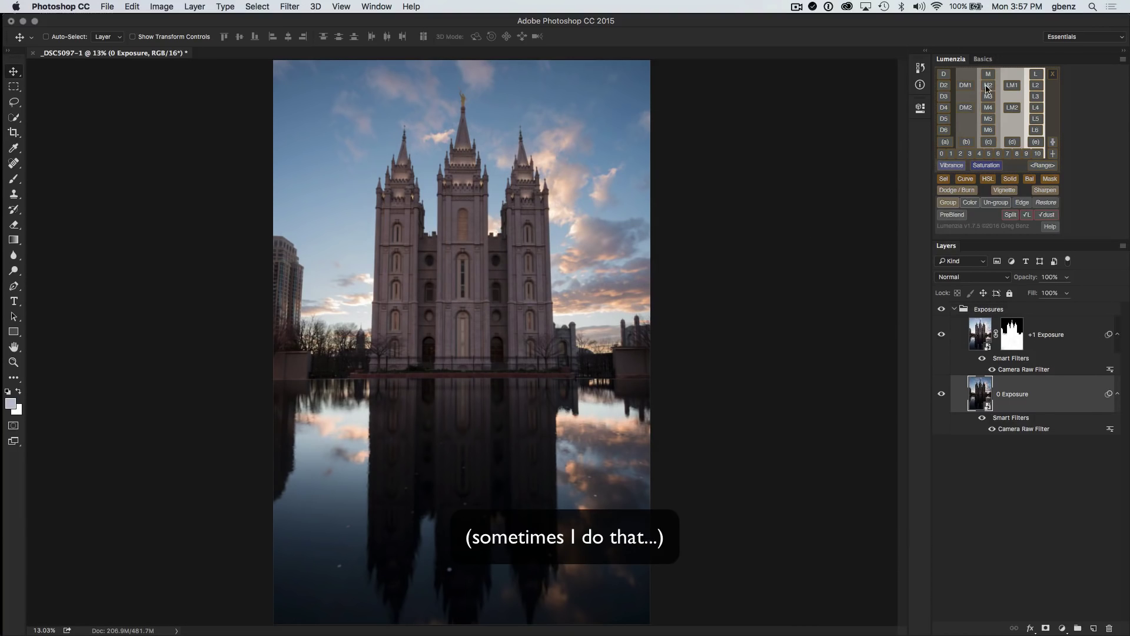
{"action": "left_click", "coordinate": [983, 62]}
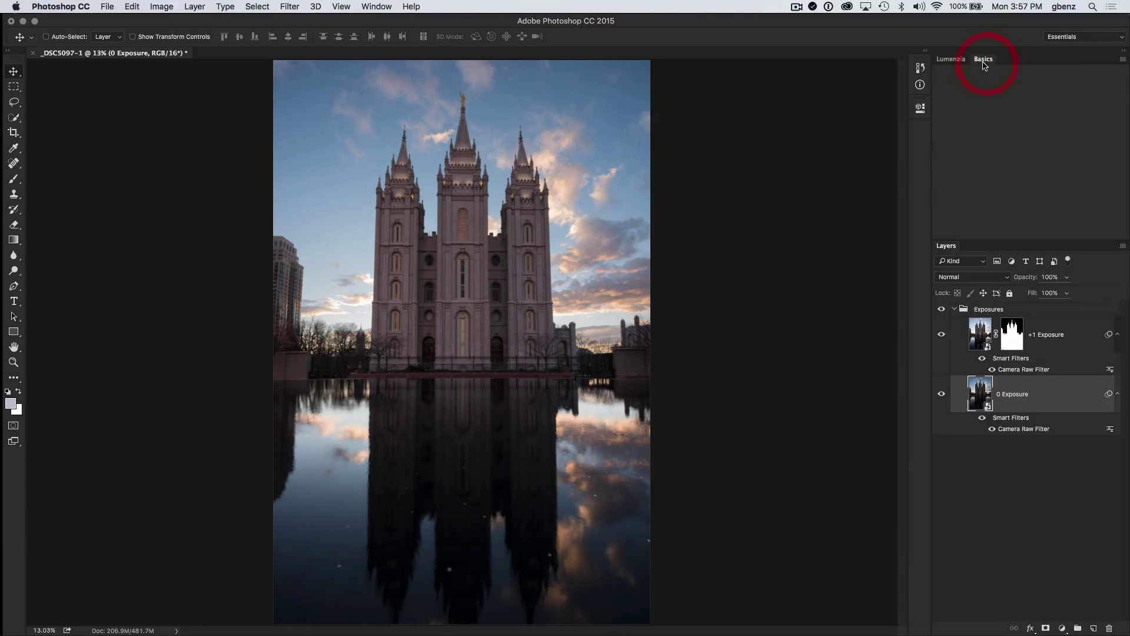
{"action": "left_click", "coordinate": [952, 59]}
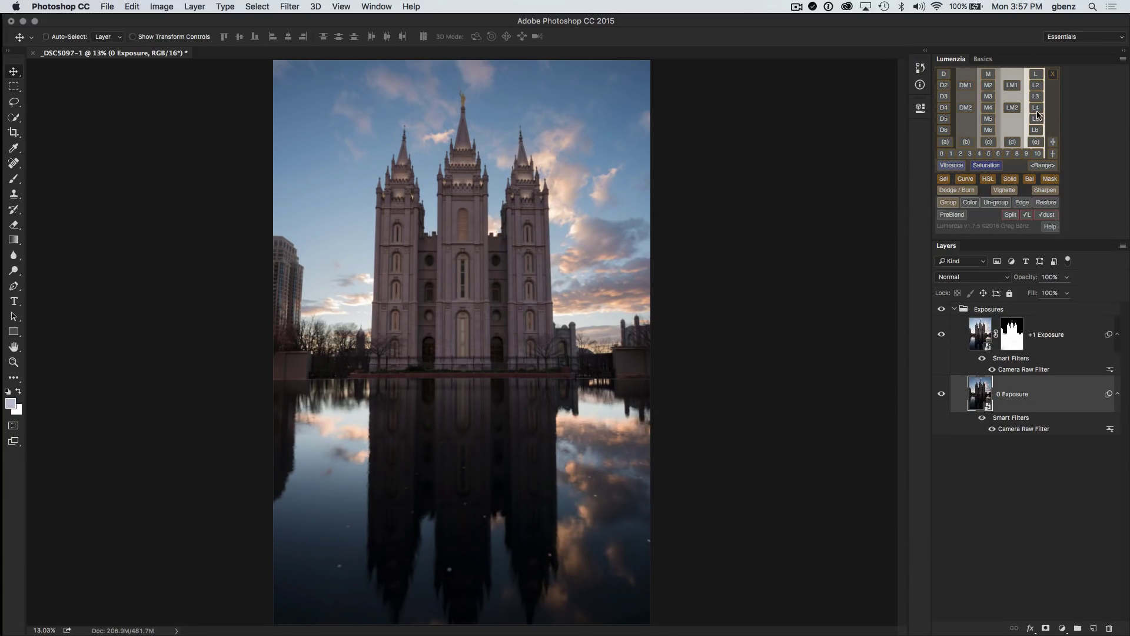
{"action": "left_click", "coordinate": [1040, 129]}
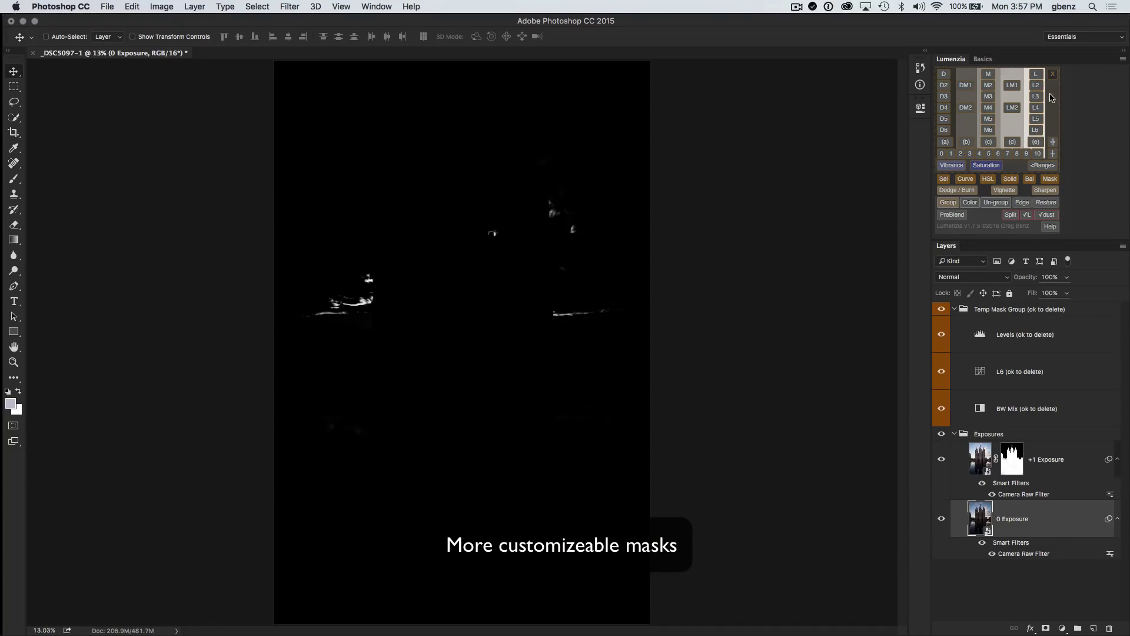
{"action": "left_click", "coordinate": [1053, 74]}
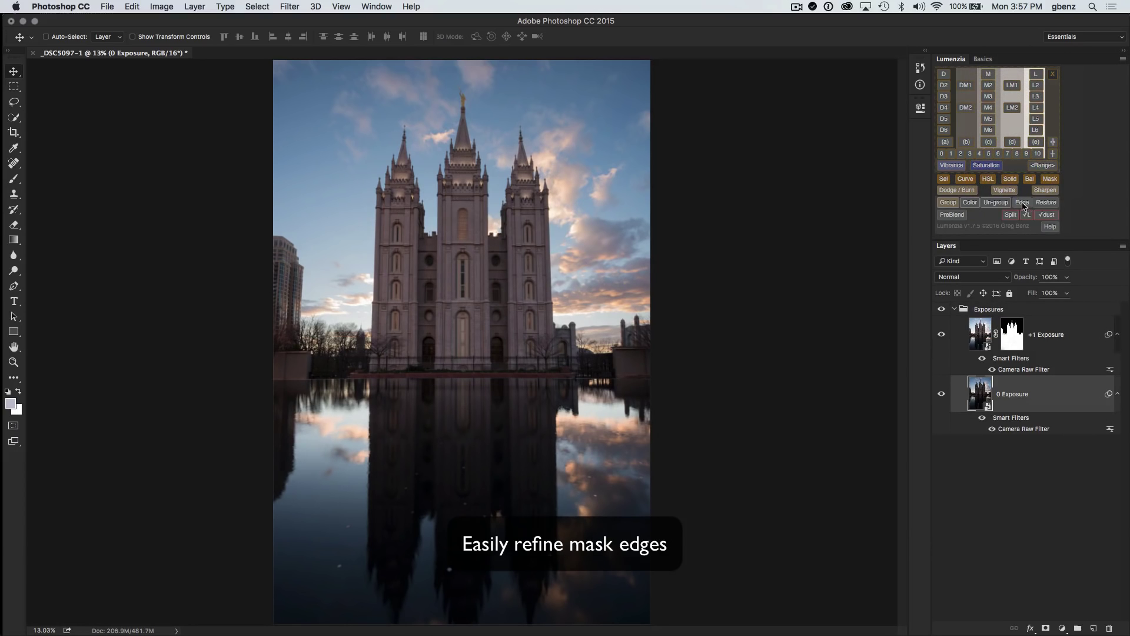
{"action": "mouse_move", "coordinate": [1049, 206]}
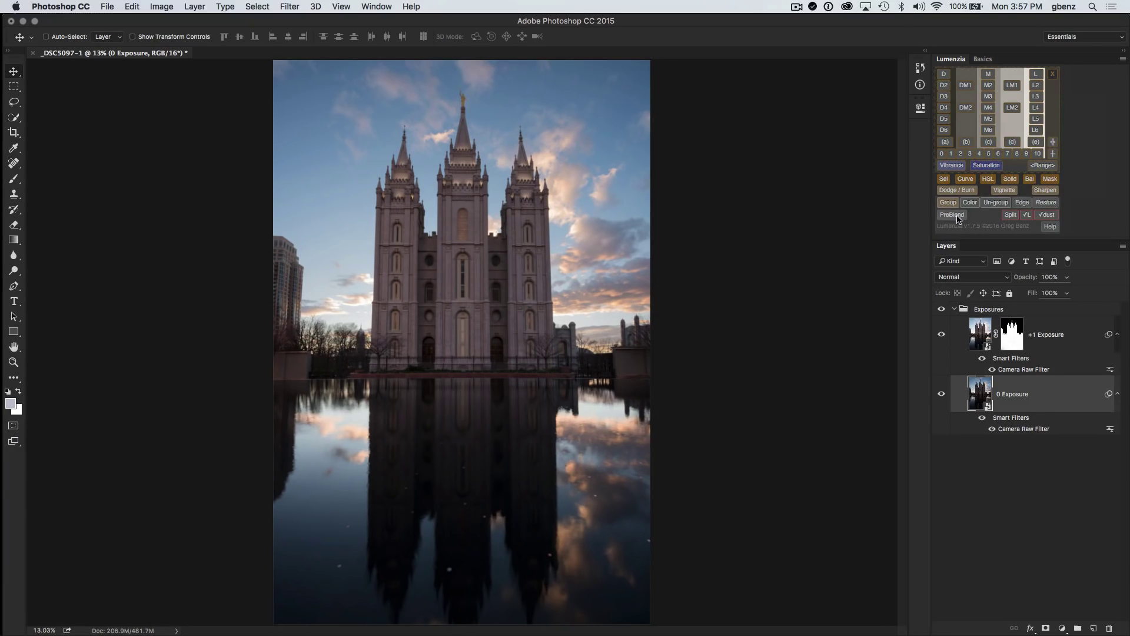
{"action": "mouse_move", "coordinate": [958, 219]}
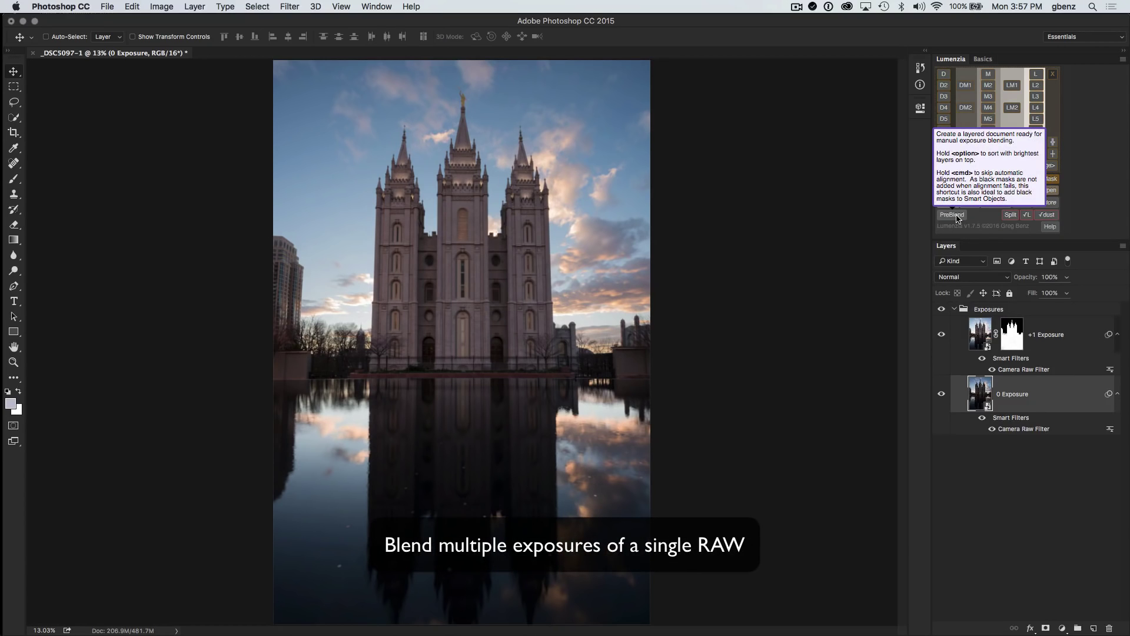